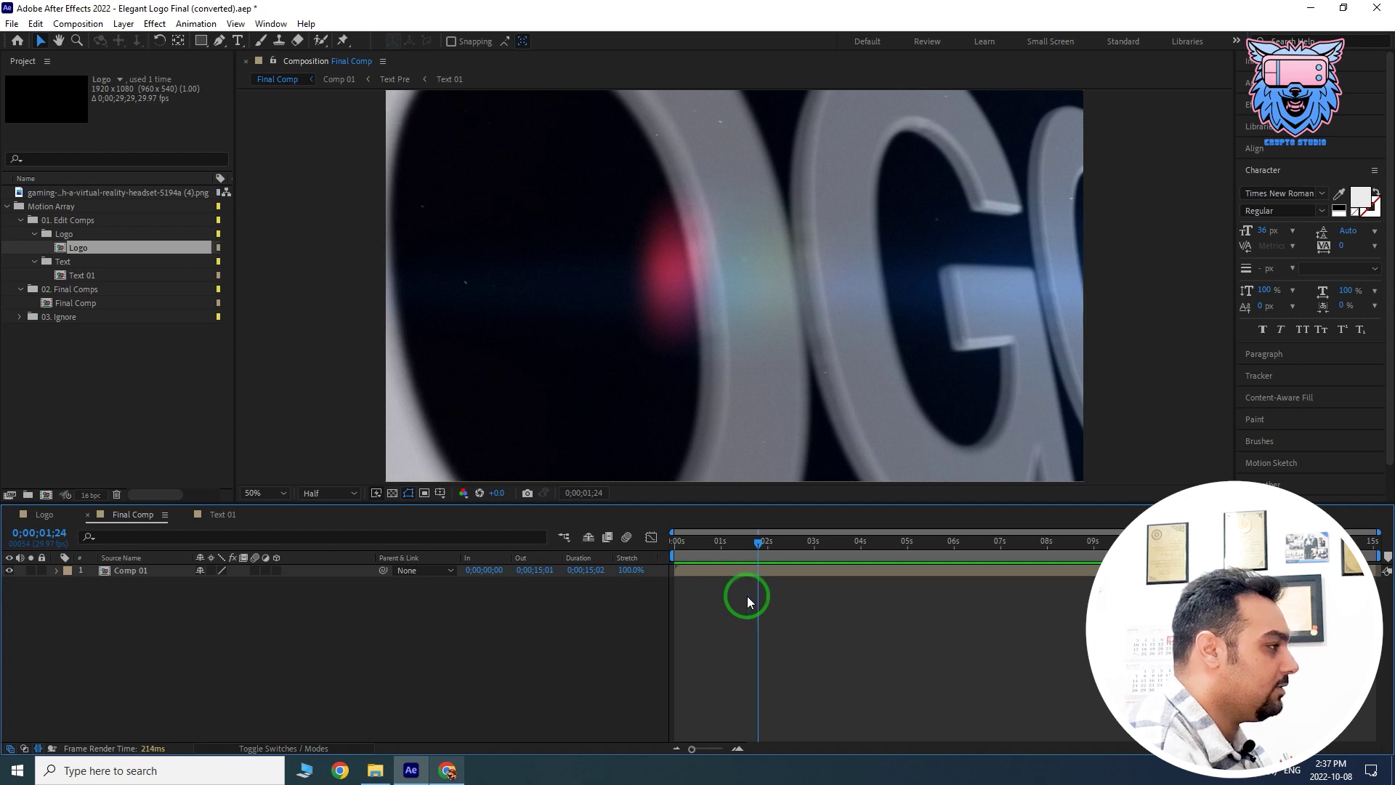
Step: Scrub the Final Comp playhead to preview the logo animation
mouse_move(742, 542)
mouse_down()
mouse_move(688, 541)
mouse_move(803, 542)
mouse_up()
Step: Open the Logo comp and hide both Gen Logo.ai placeholder layers
double_click(96, 247)
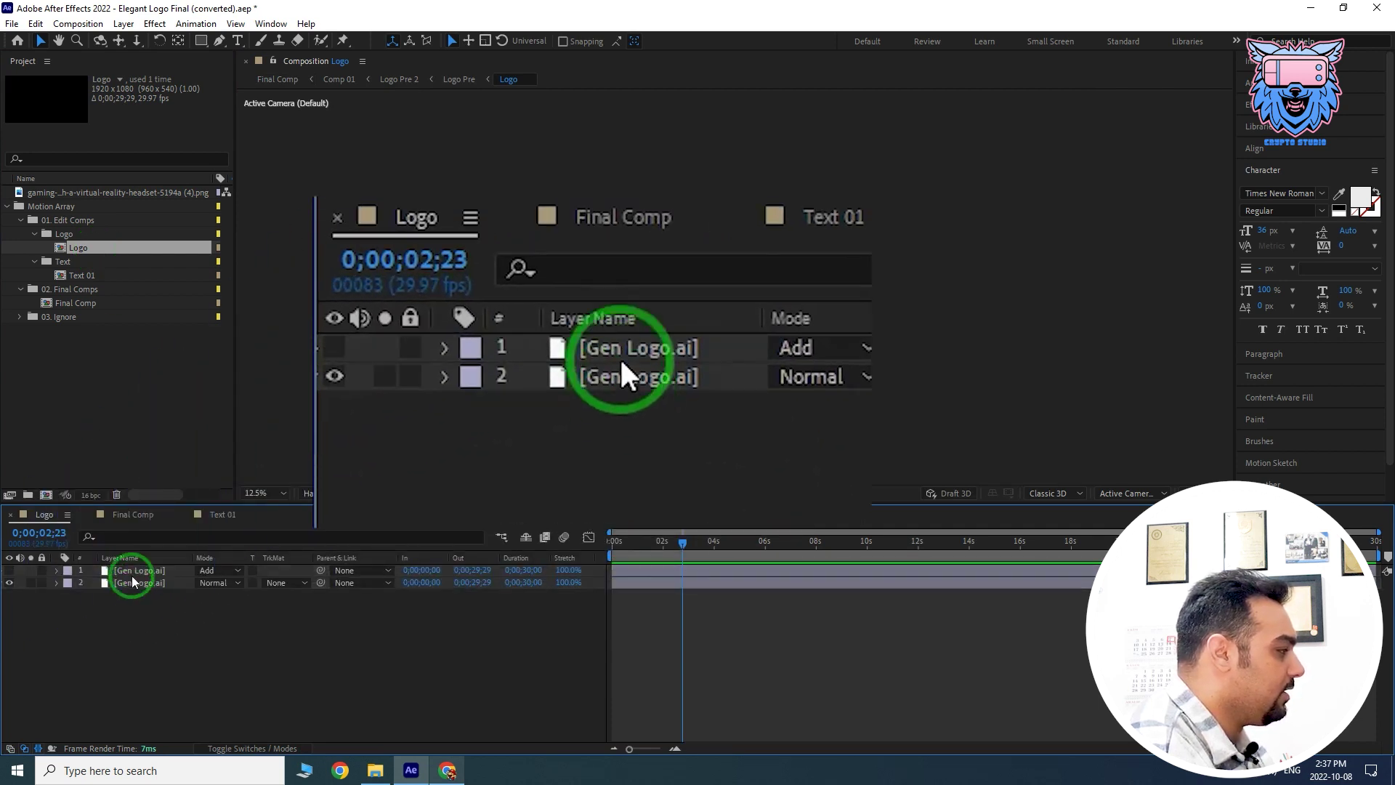
click(131, 580)
click(11, 570)
click(12, 583)
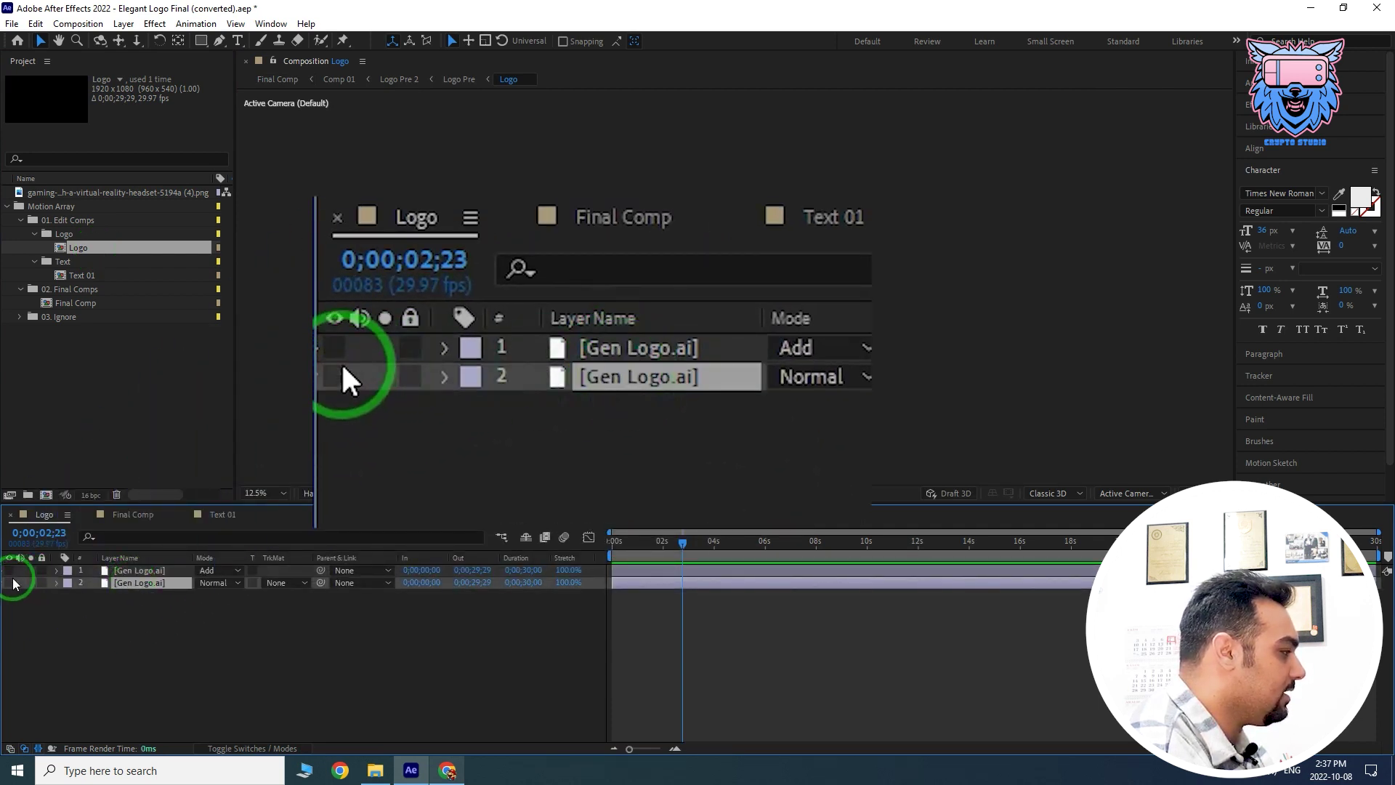
click(11, 571)
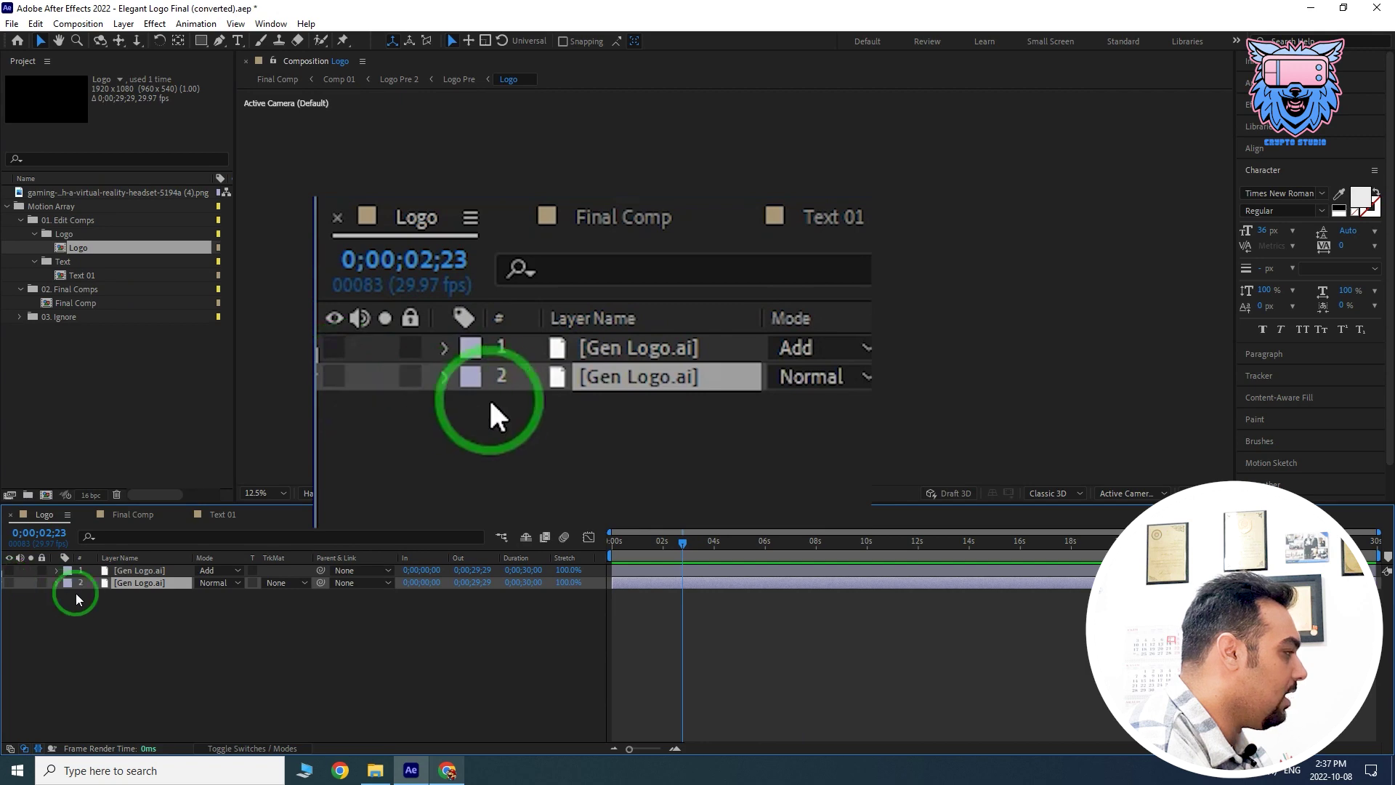
Step: Add the wolf headset PNG to the Logo comp and scale it down to fit
drag(60, 192, 195, 602)
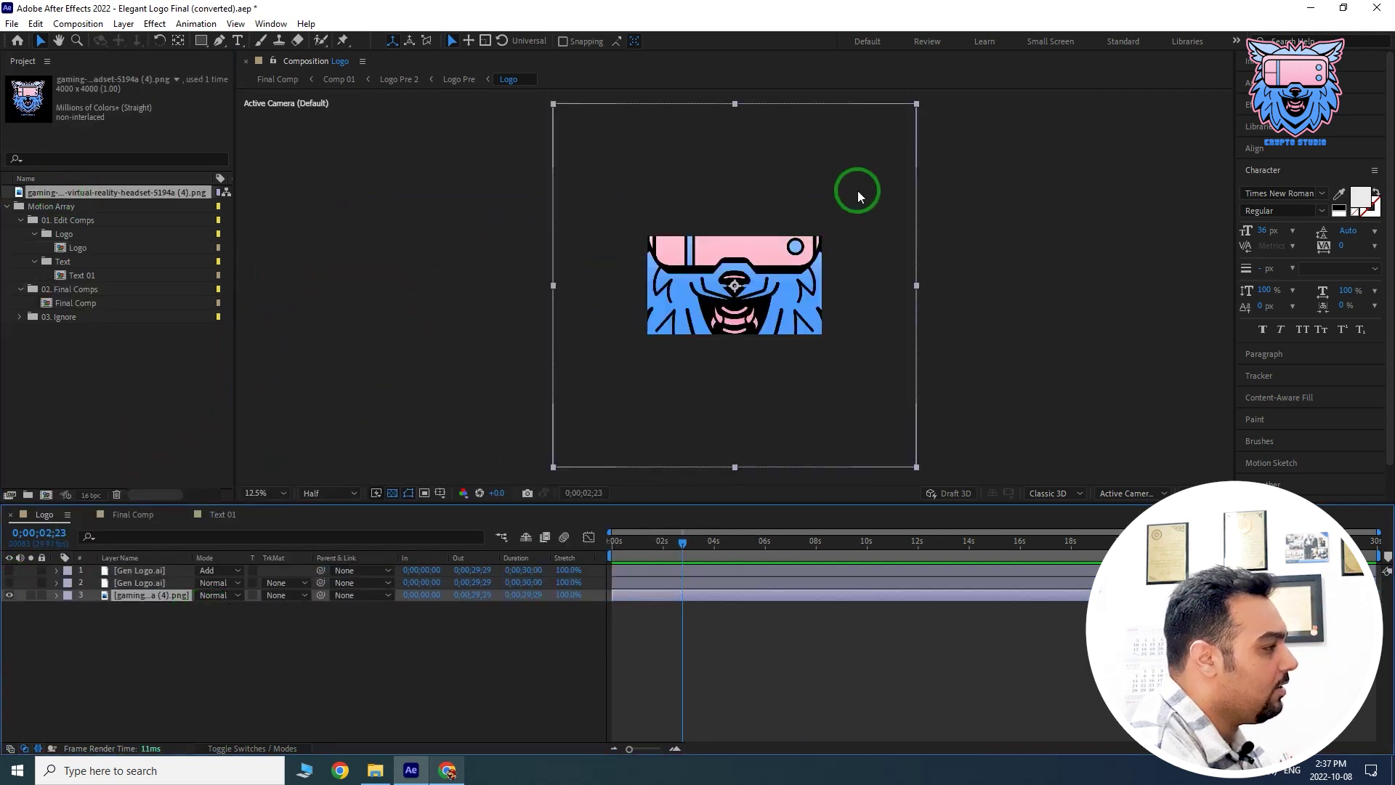
mouse_move(916, 104)
mouse_down()
mouse_move(904, 123)
mouse_move(787, 161)
mouse_move(845, 146)
mouse_up()
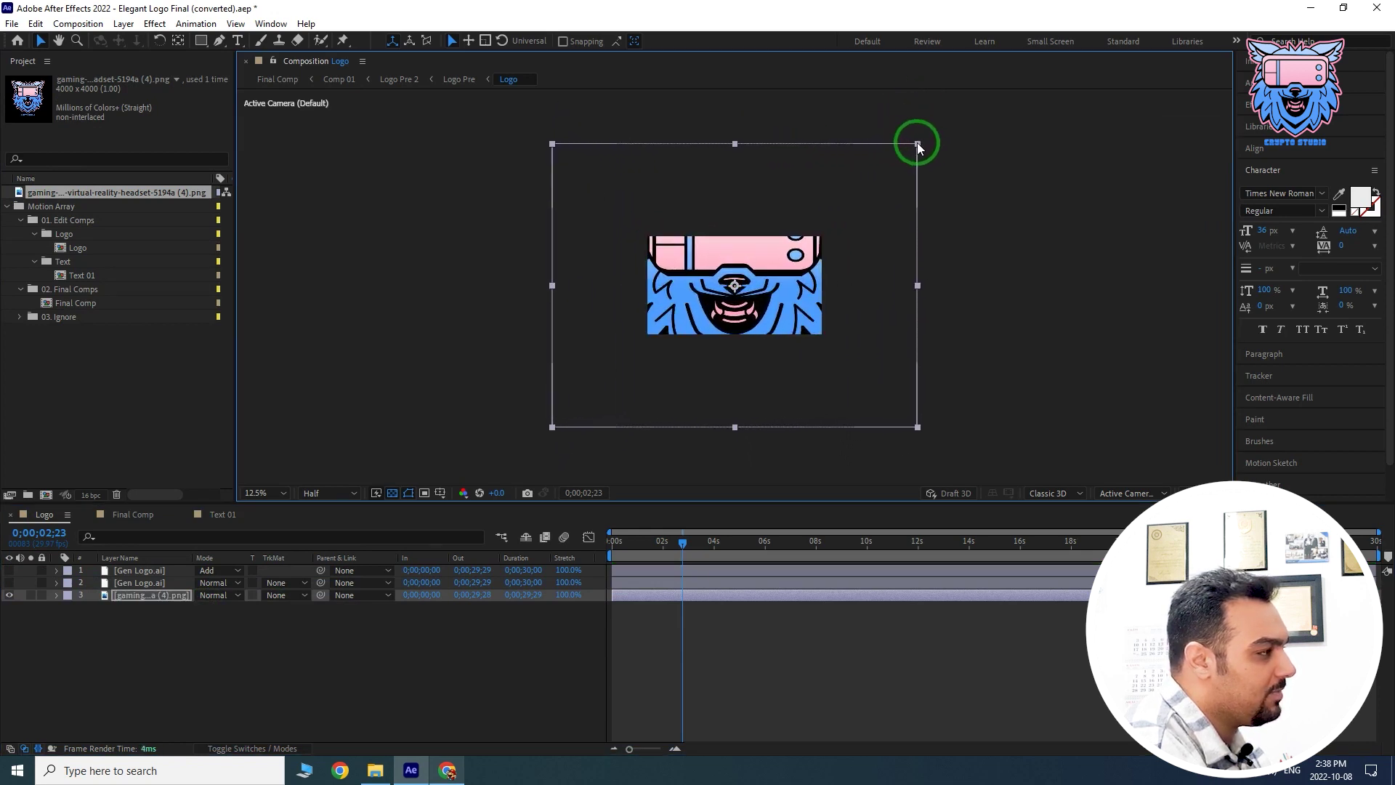
mouse_move(846, 146)
mouse_down()
mouse_move(785, 190)
mouse_move(835, 181)
mouse_move(844, 172)
mouse_move(775, 163)
mouse_move(809, 169)
mouse_move(741, 234)
mouse_move(832, 180)
mouse_move(776, 238)
mouse_move(791, 229)
mouse_up()
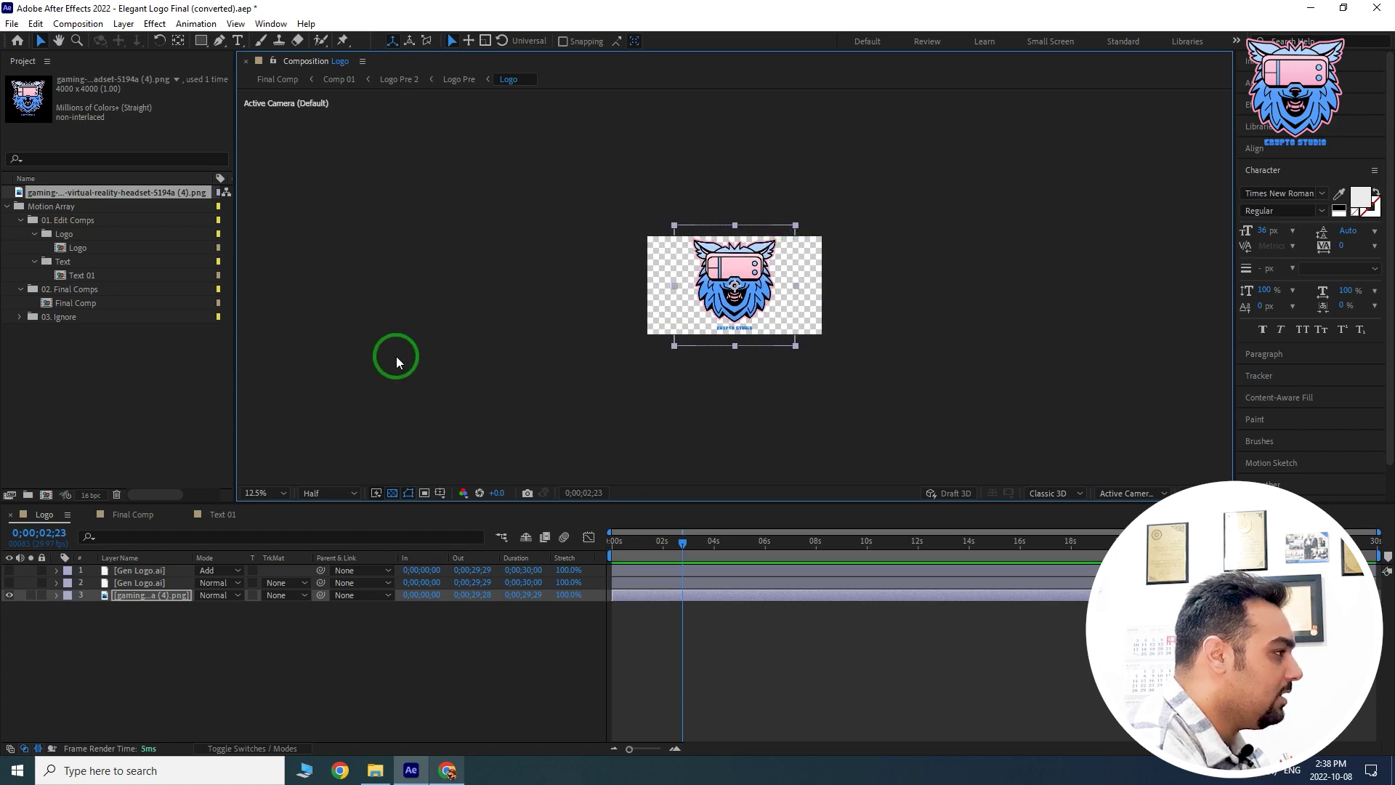
Step: Scrub Text 01 to show the URL, then scrub Final Comp to about 10 seconds
click(222, 514)
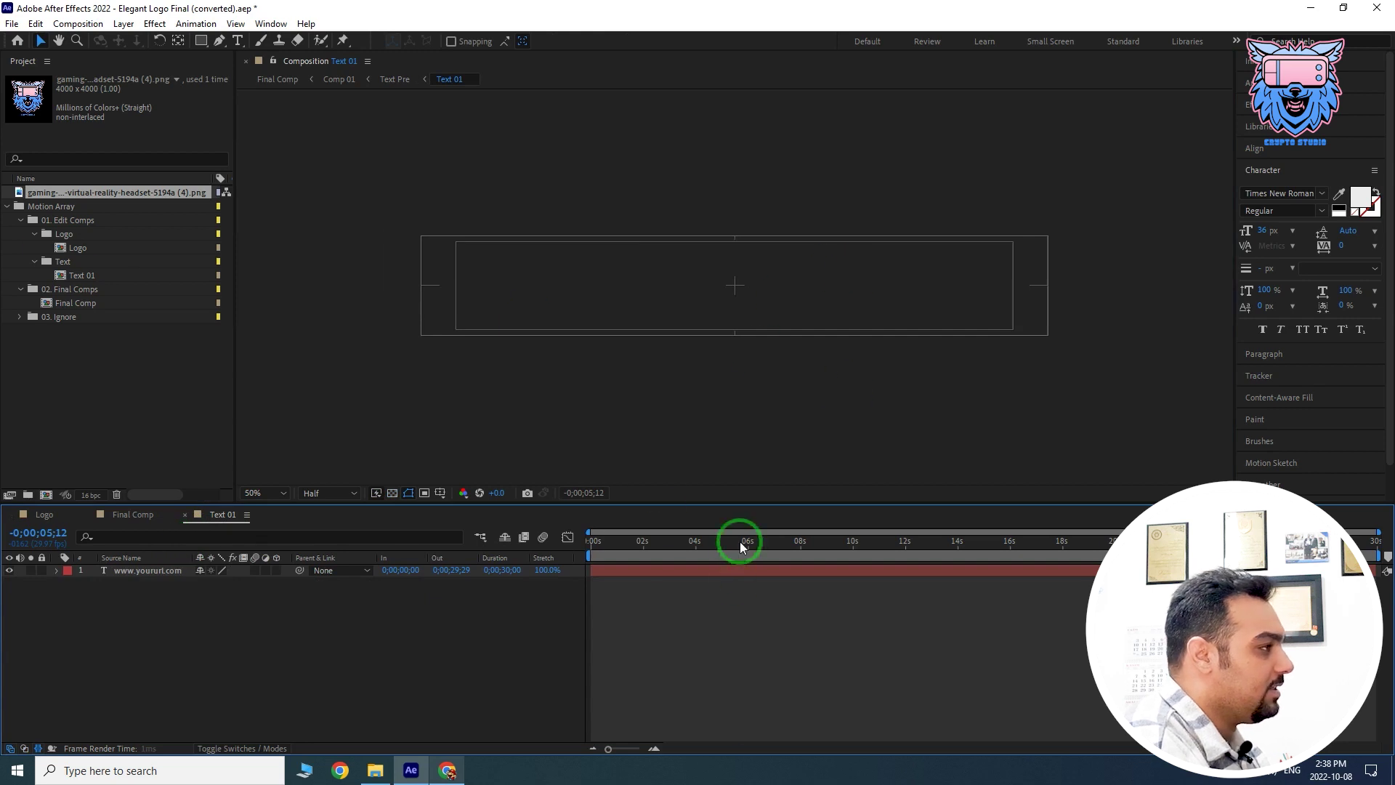
drag(740, 546, 775, 542)
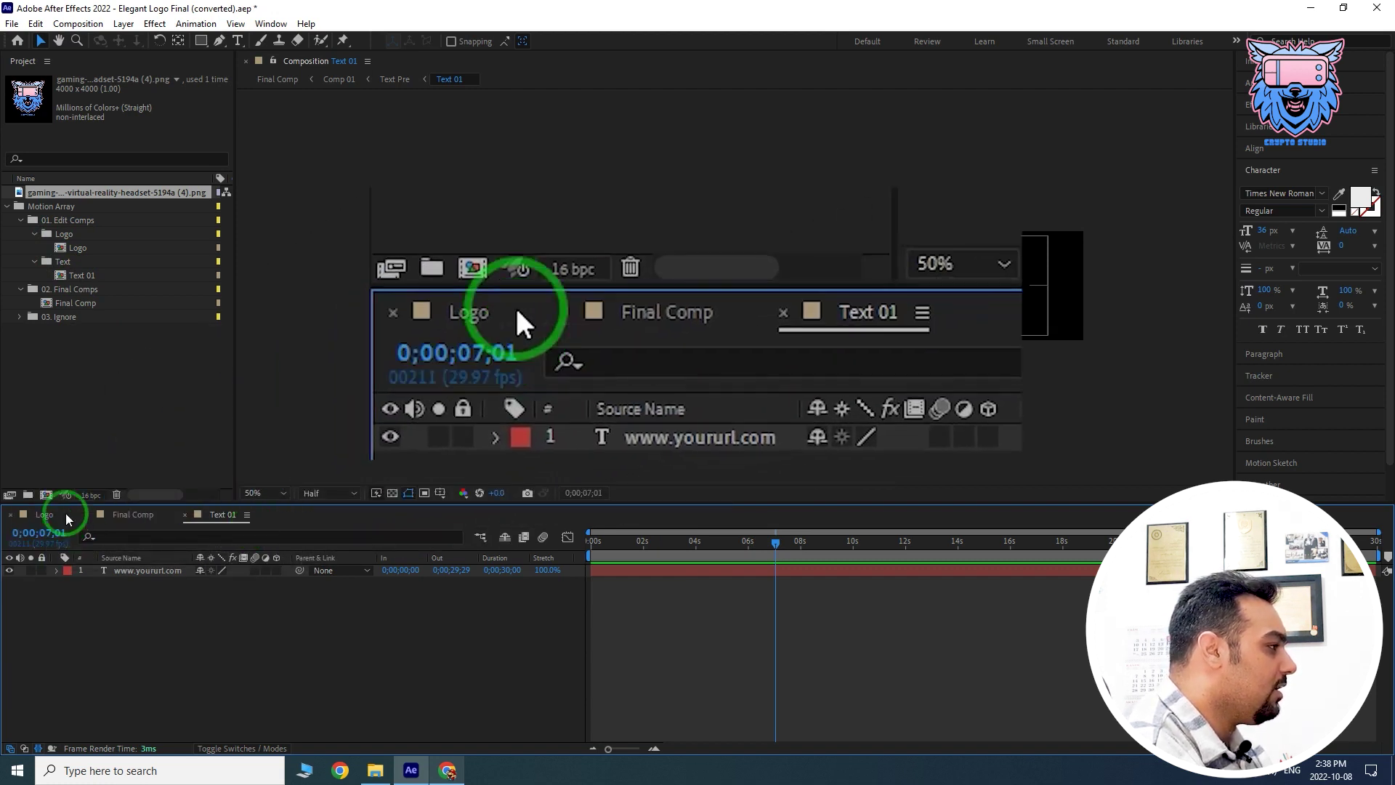
click(131, 524)
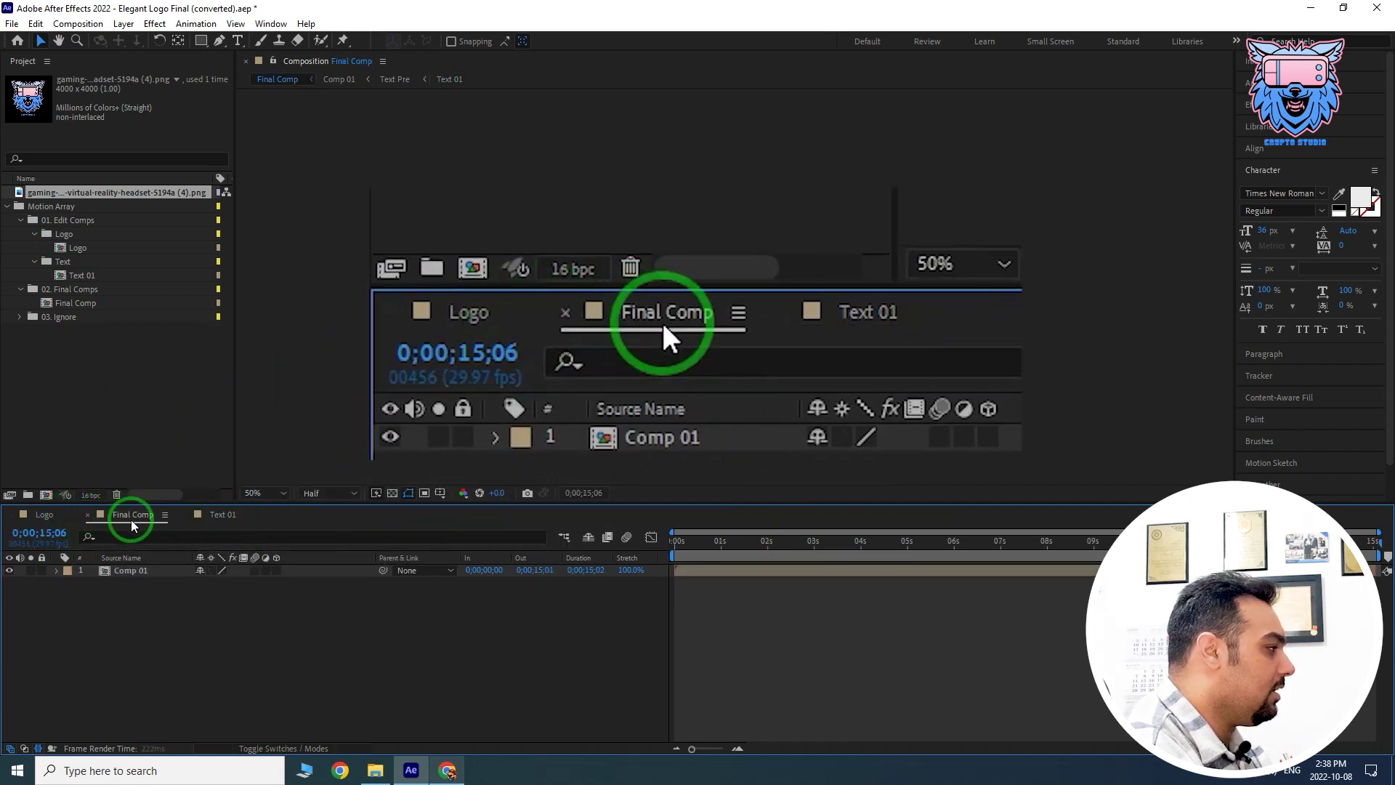
click(45, 514)
click(131, 515)
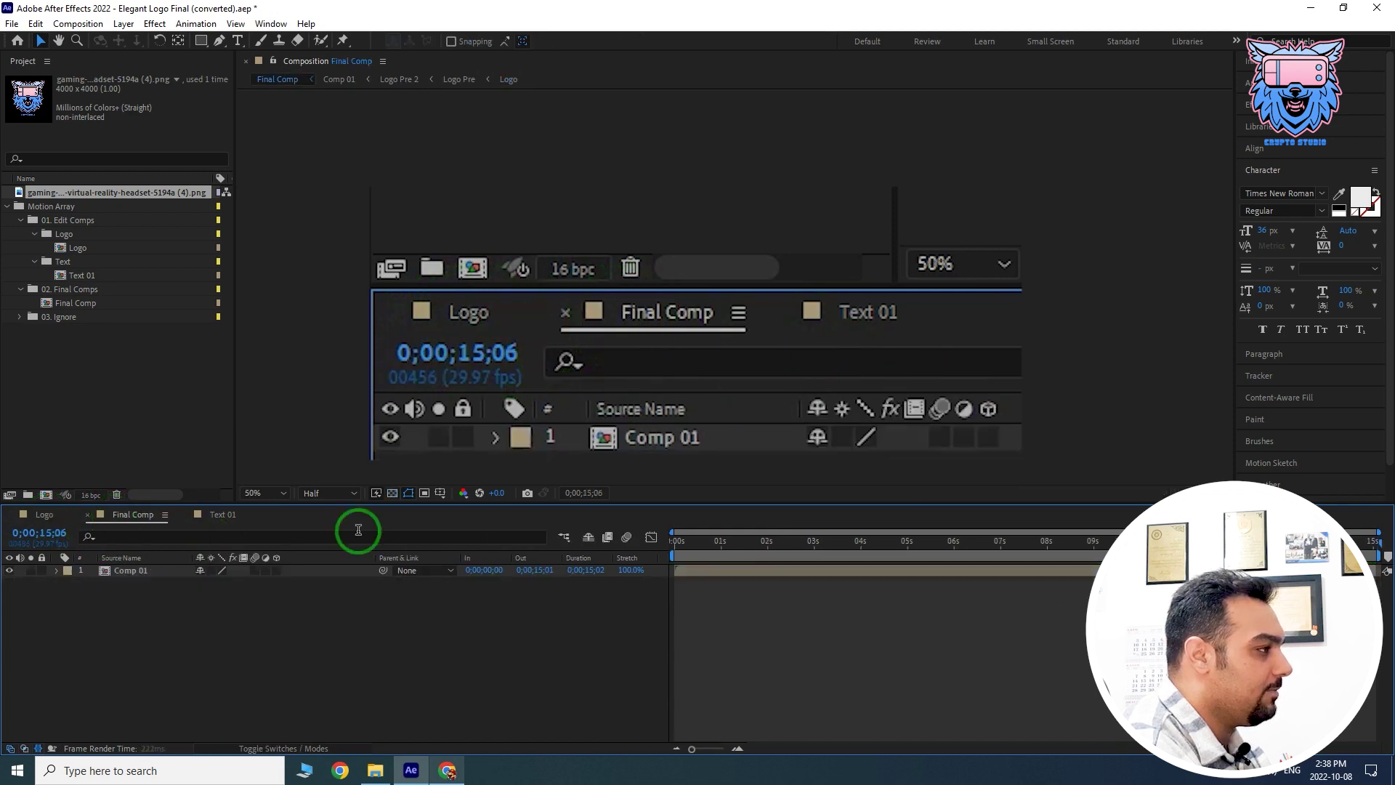
drag(784, 543, 1095, 534)
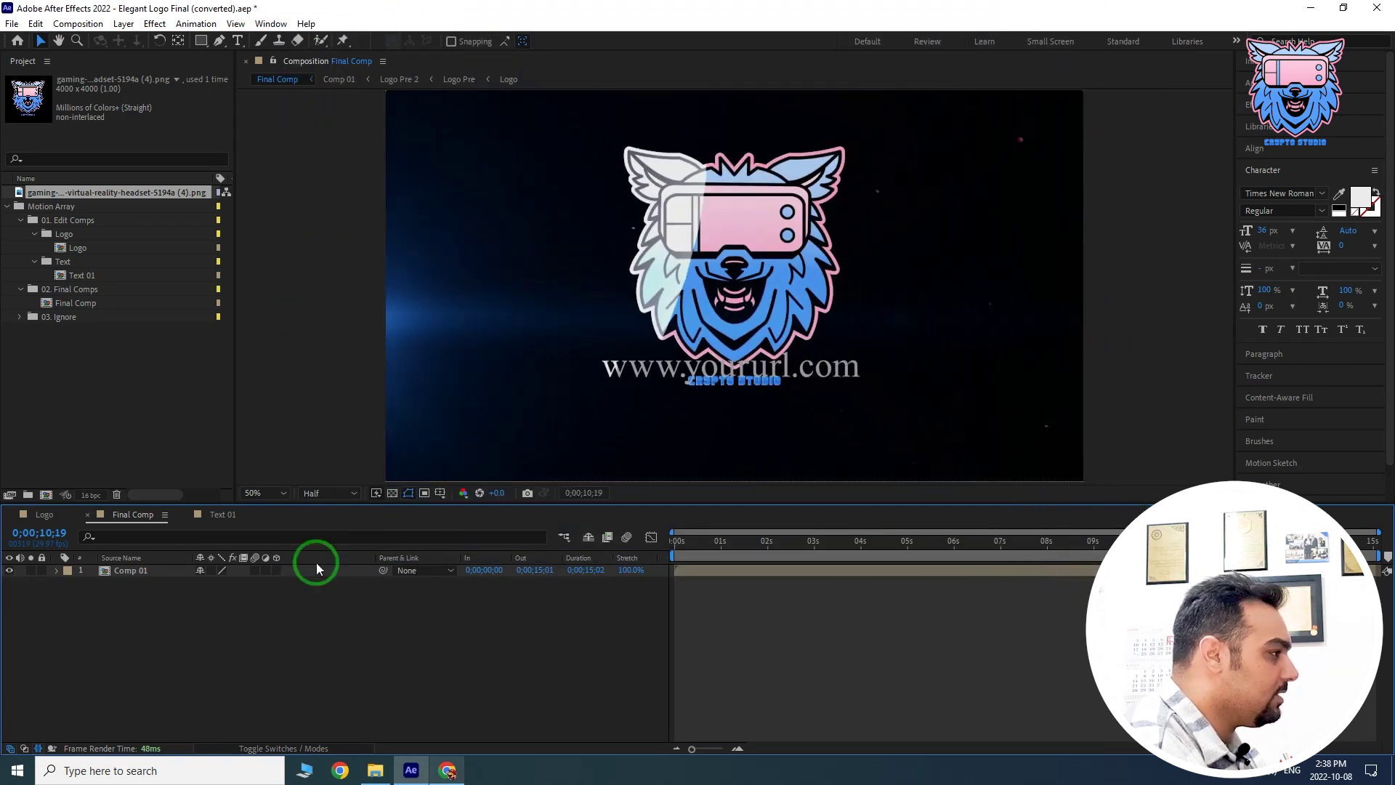
click(218, 515)
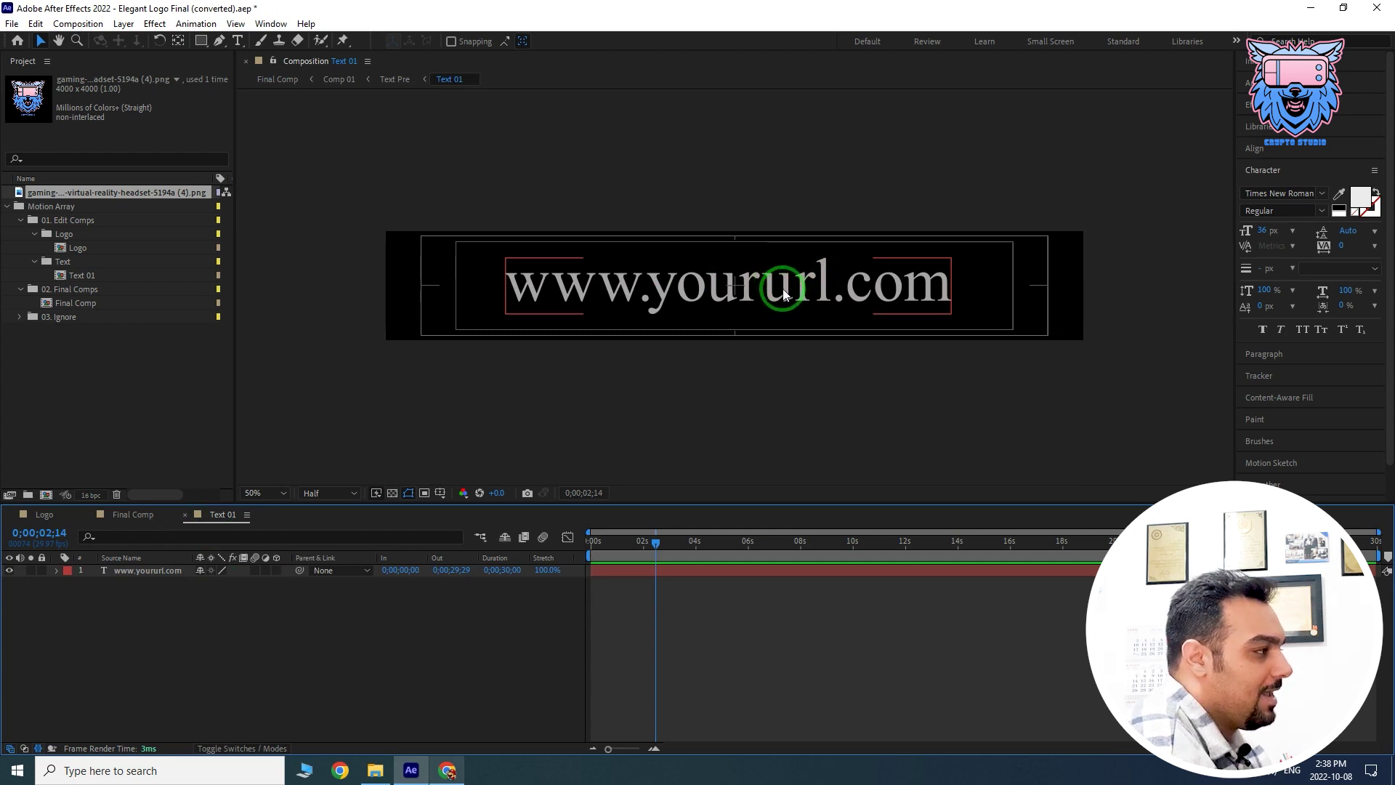
drag(783, 289, 785, 362)
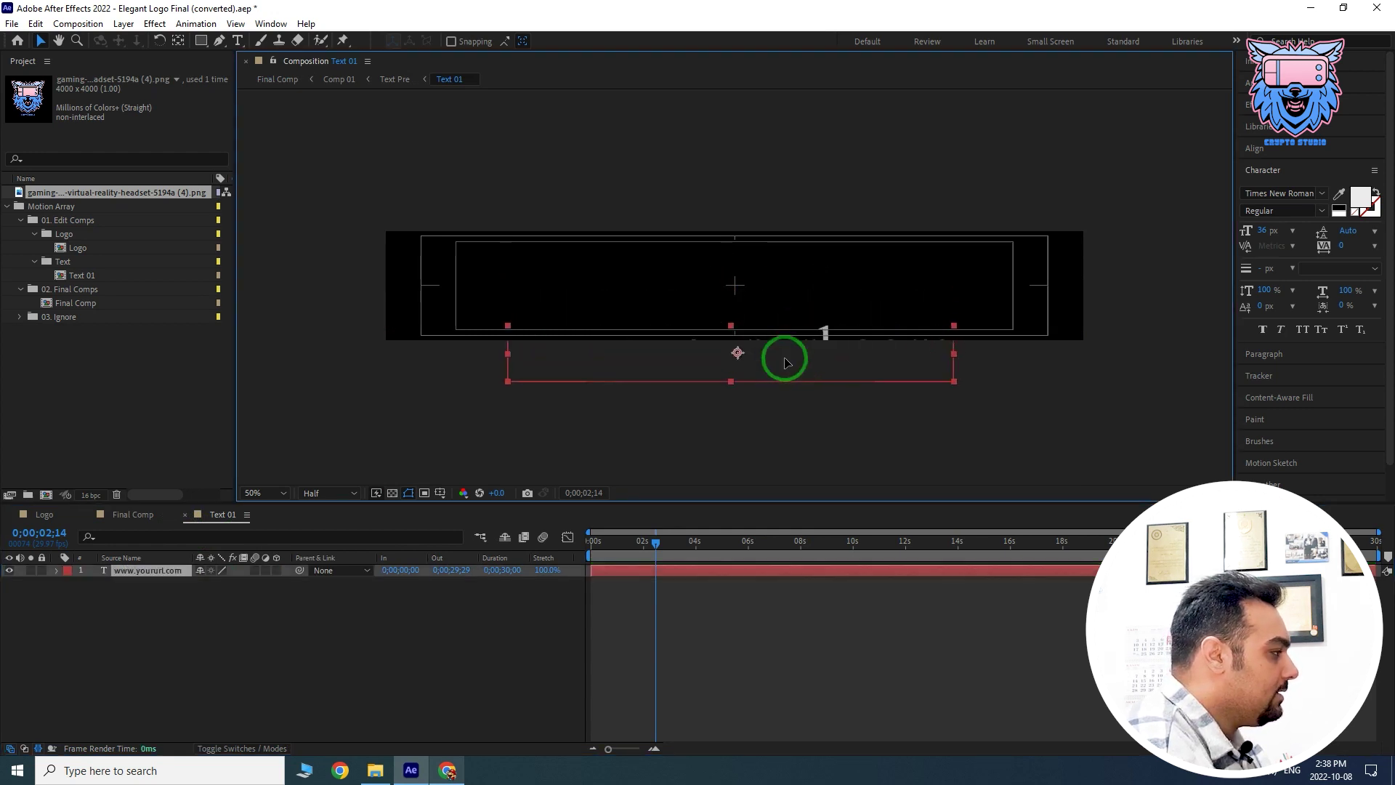
click(133, 514)
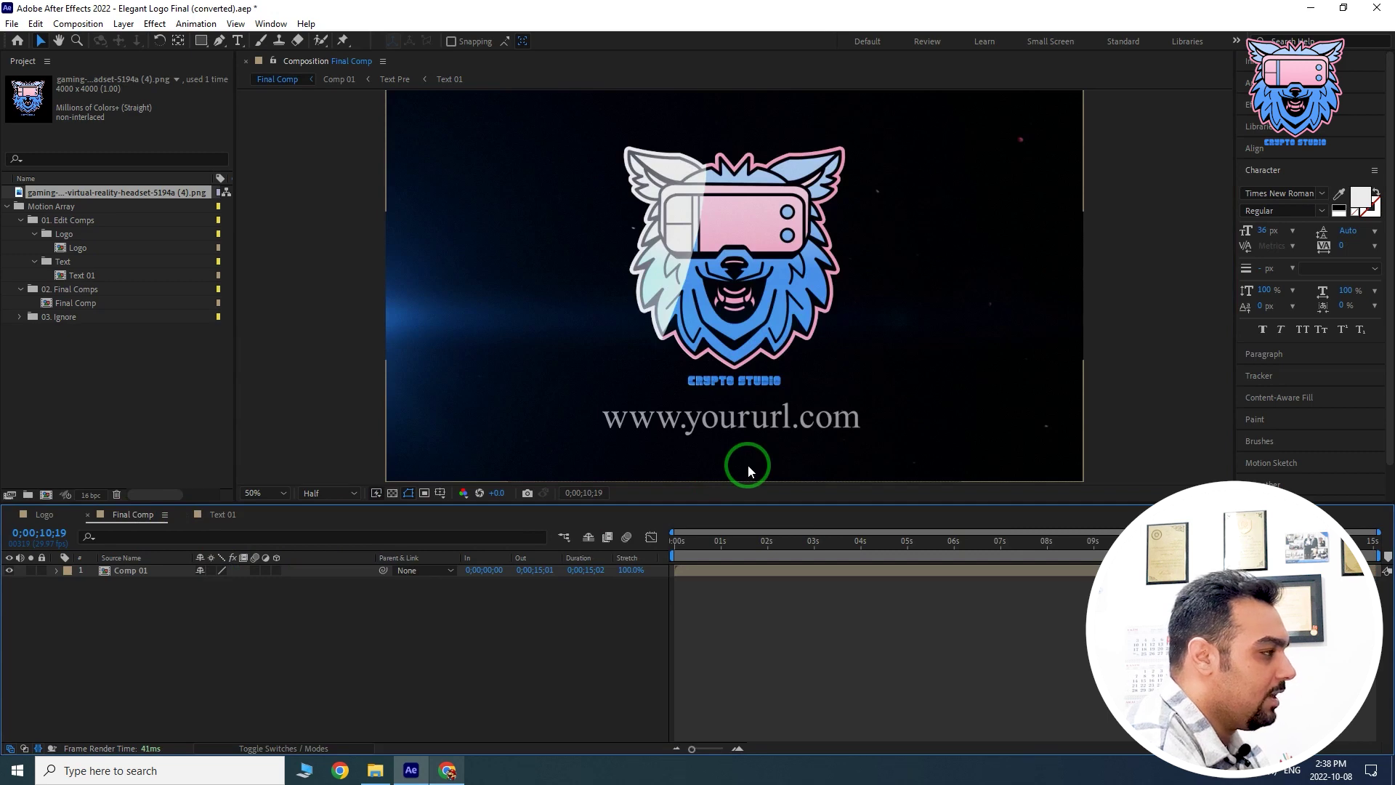
click(223, 515)
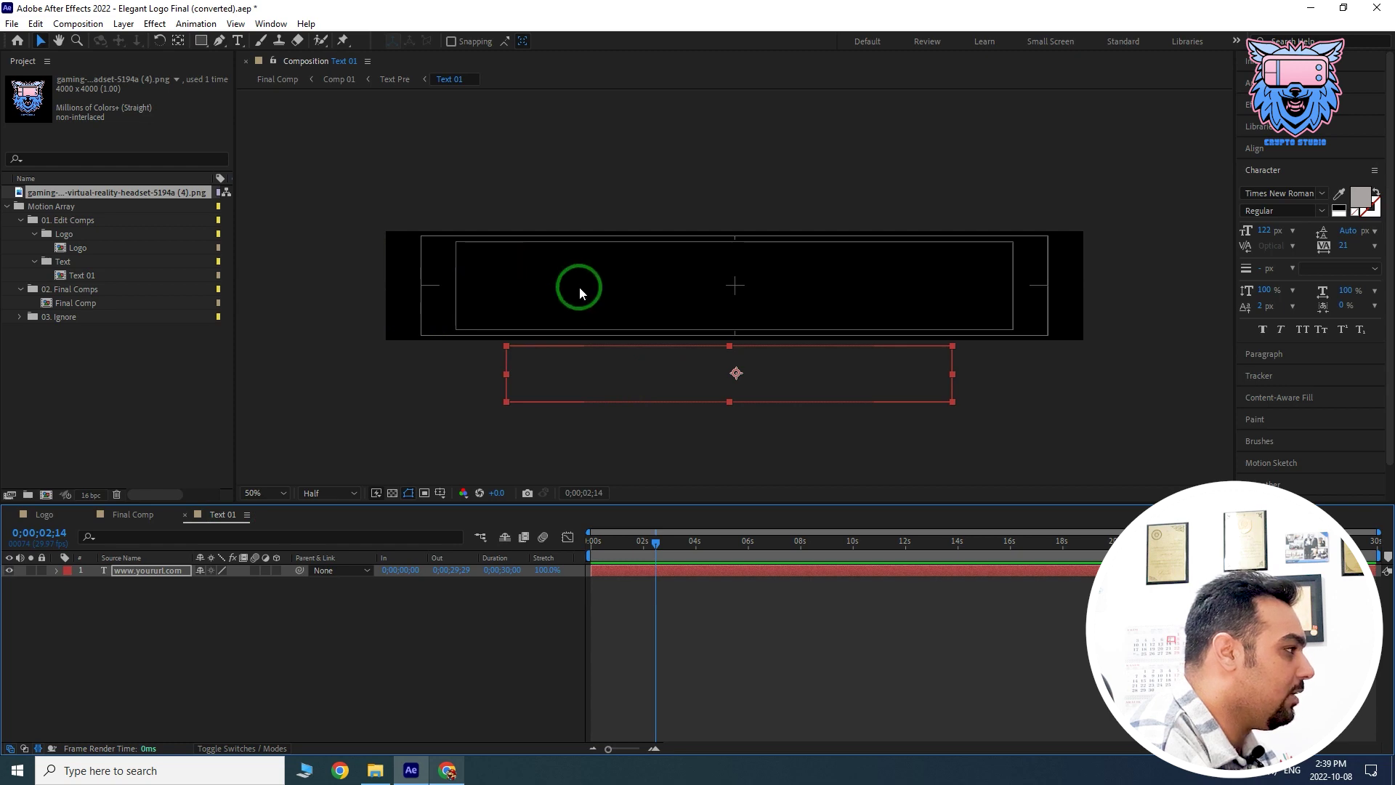
right_click(539, 281)
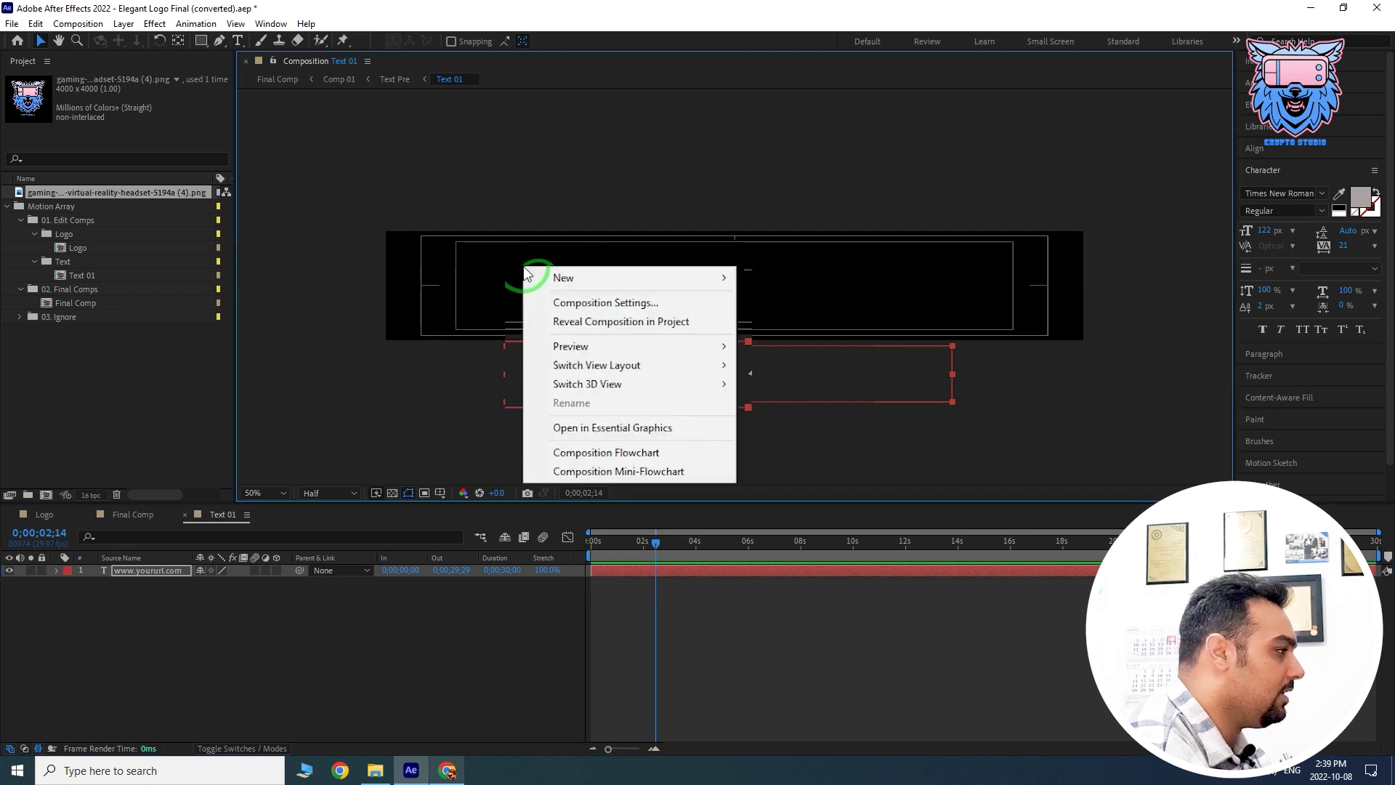
Step: Set Text 01 to 3840 × 600 pixels with the aspect ratio locked
click(497, 210)
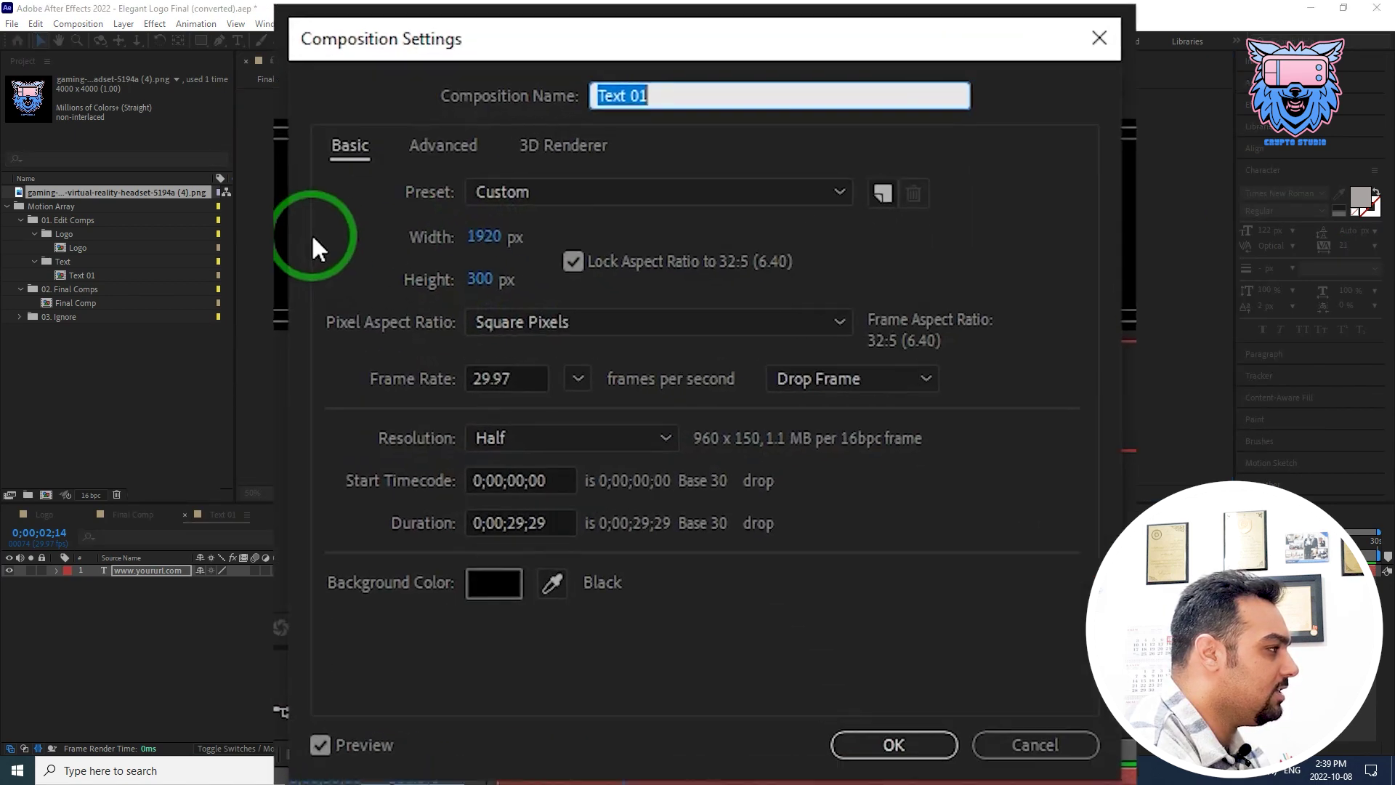
click(483, 236)
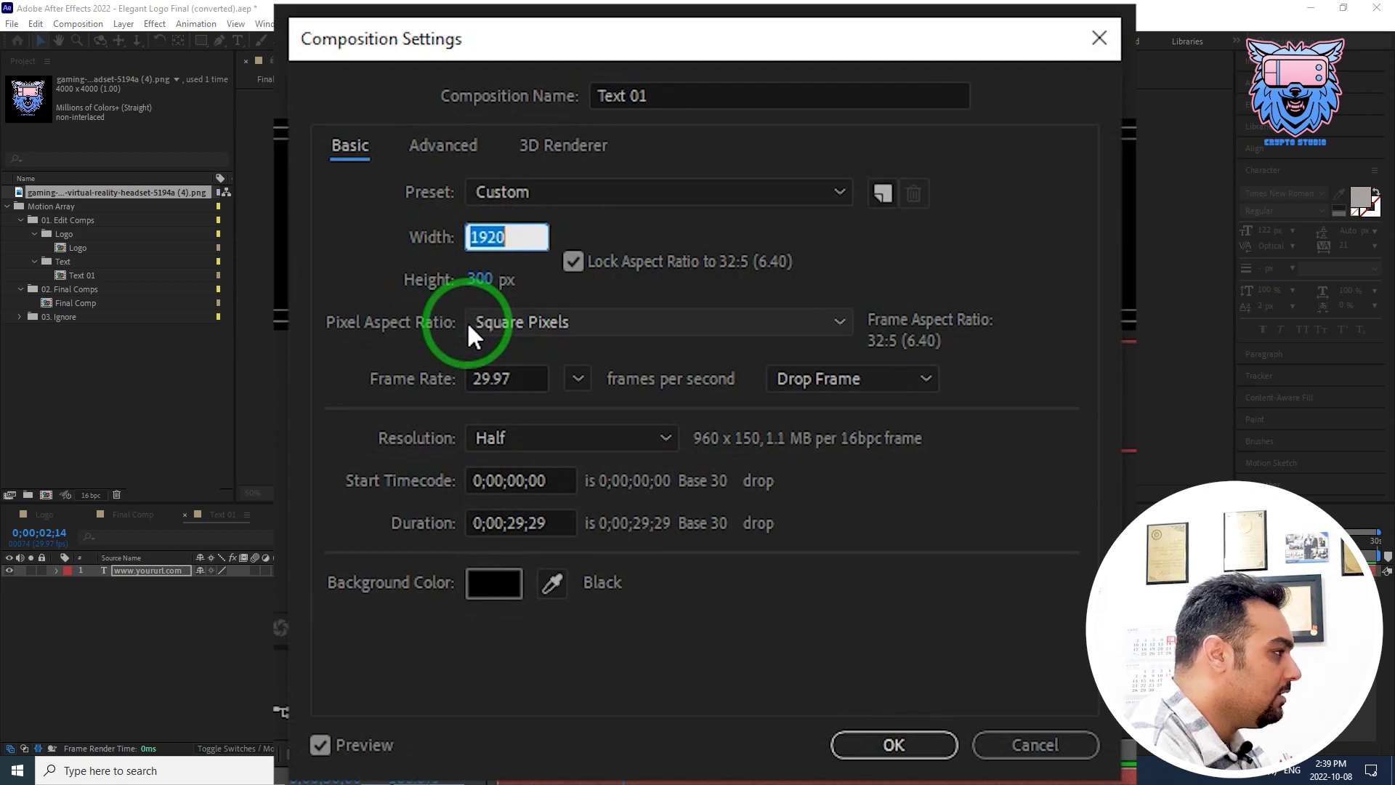
text(2200)
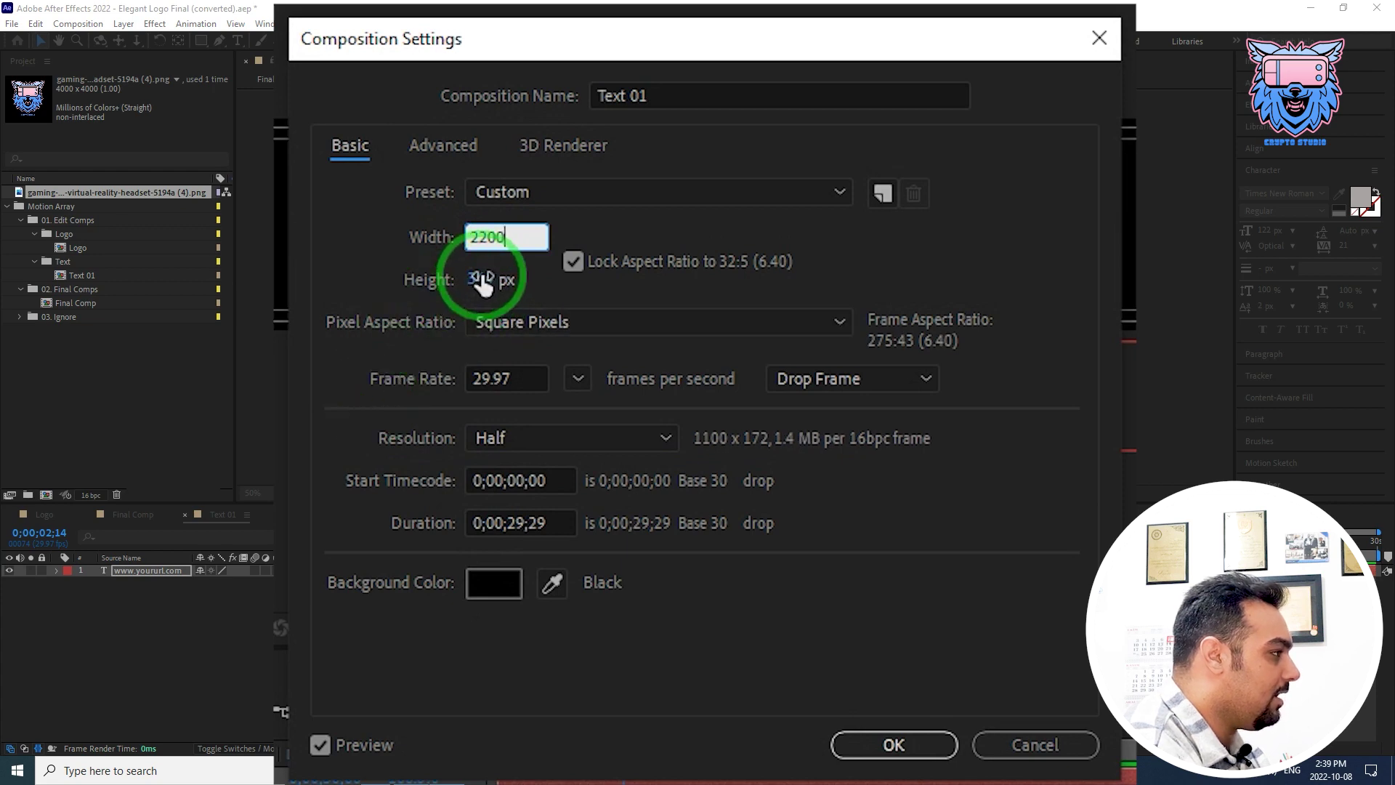
click(480, 279)
click(499, 268)
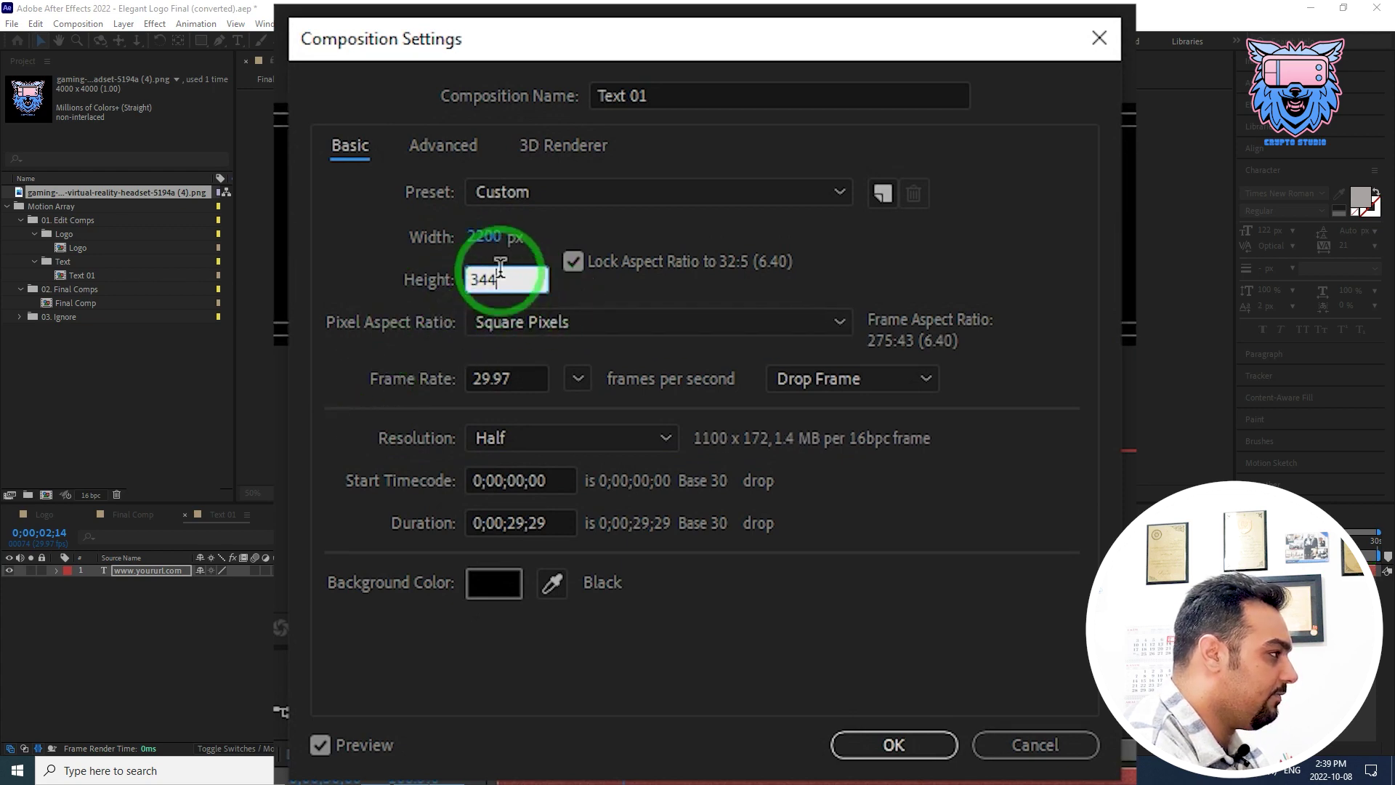
text(500)
click(479, 236)
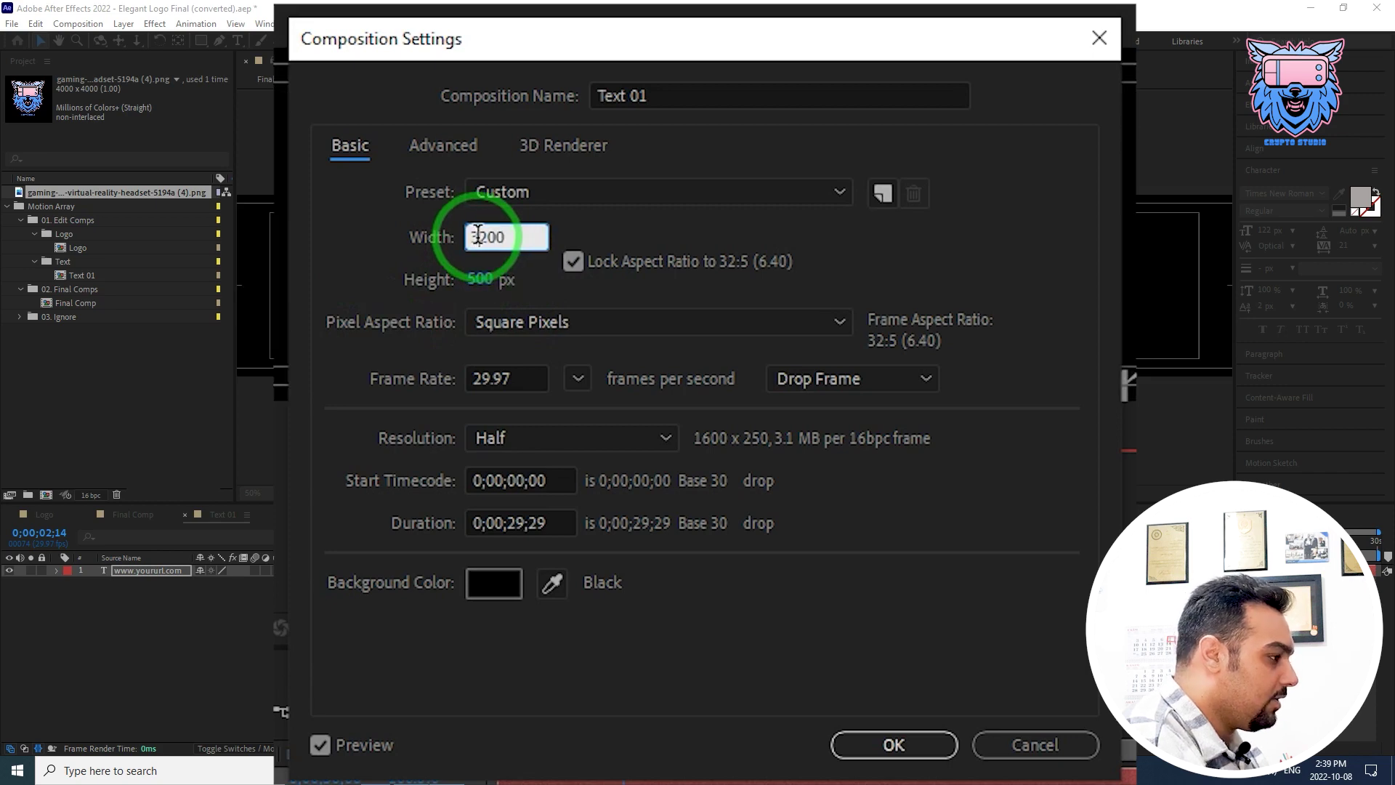
text(1920)
click(485, 282)
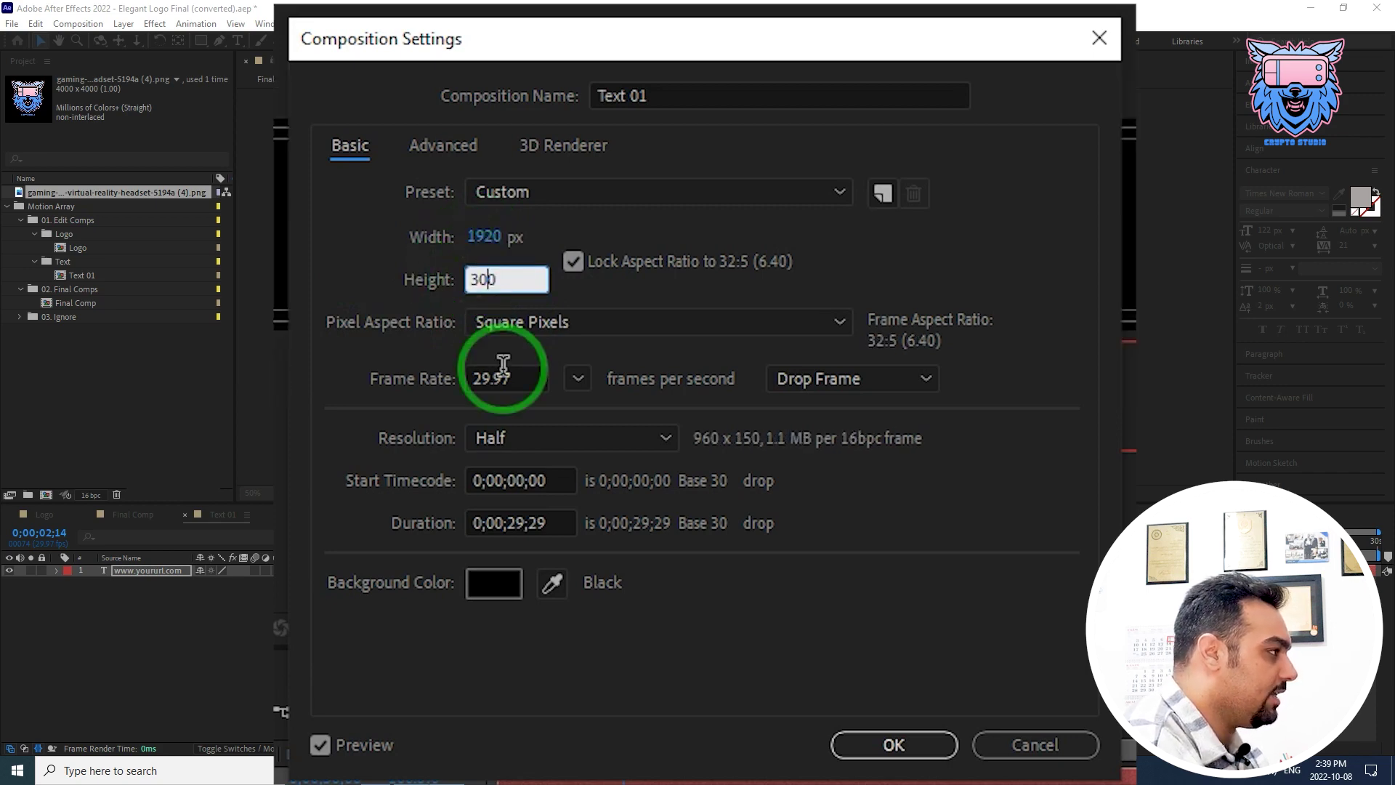
text(600)
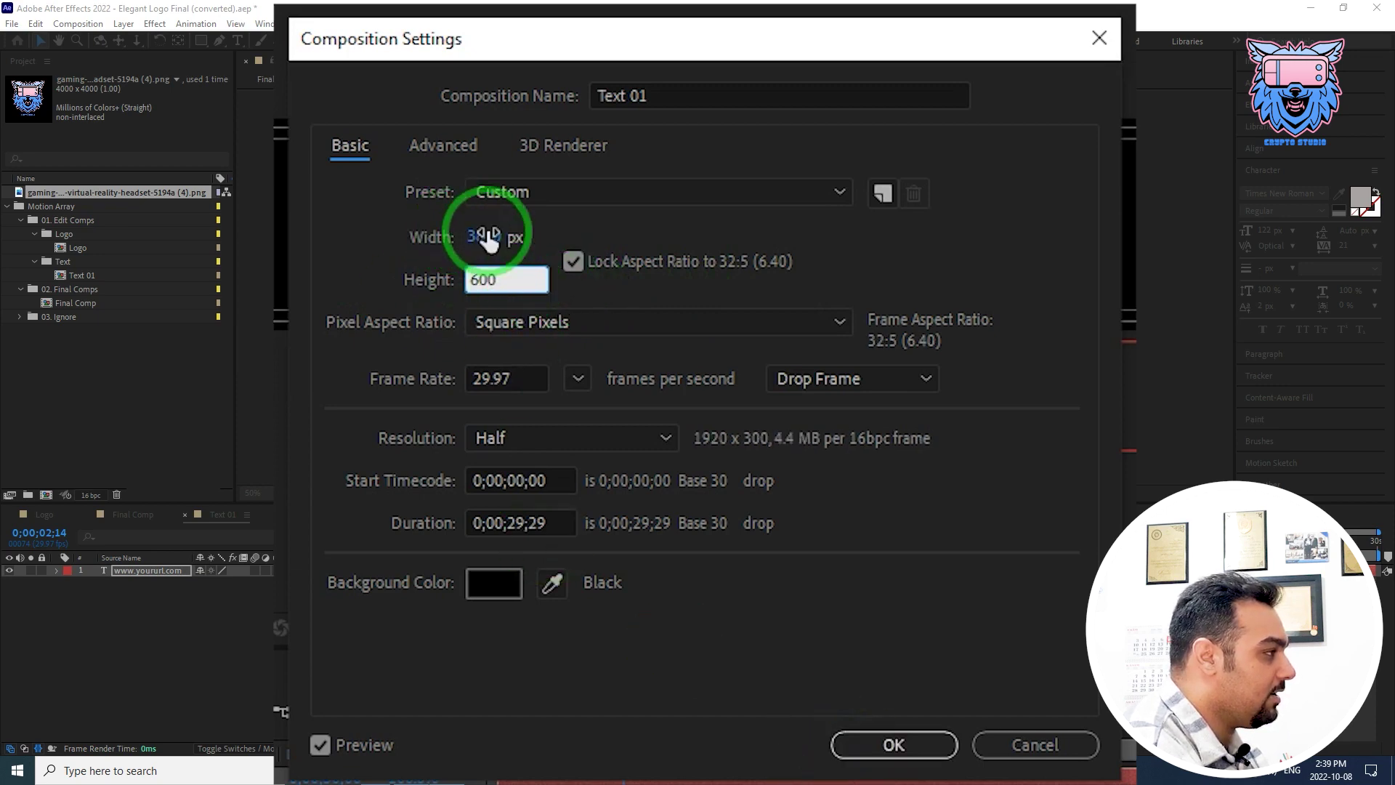
double_click(484, 277)
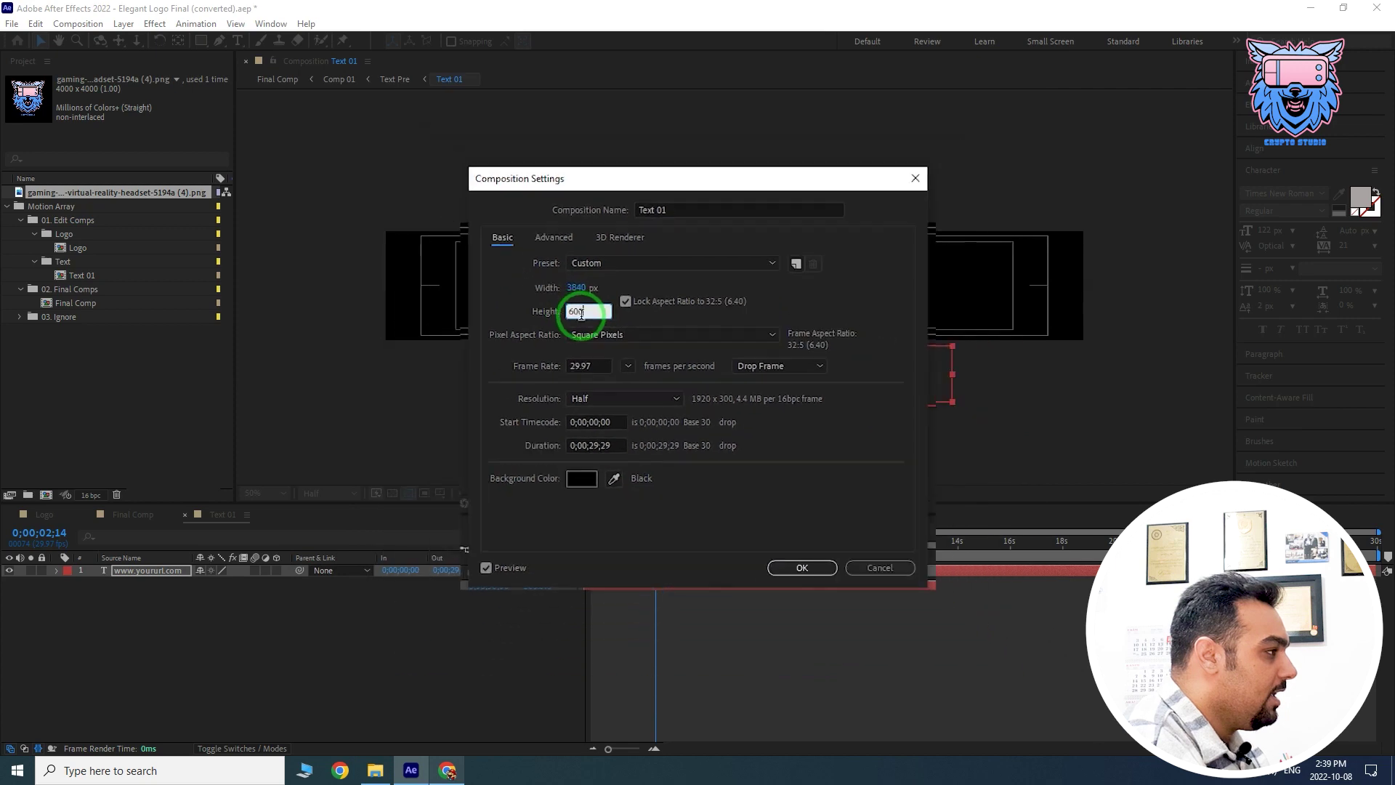
key(Return)
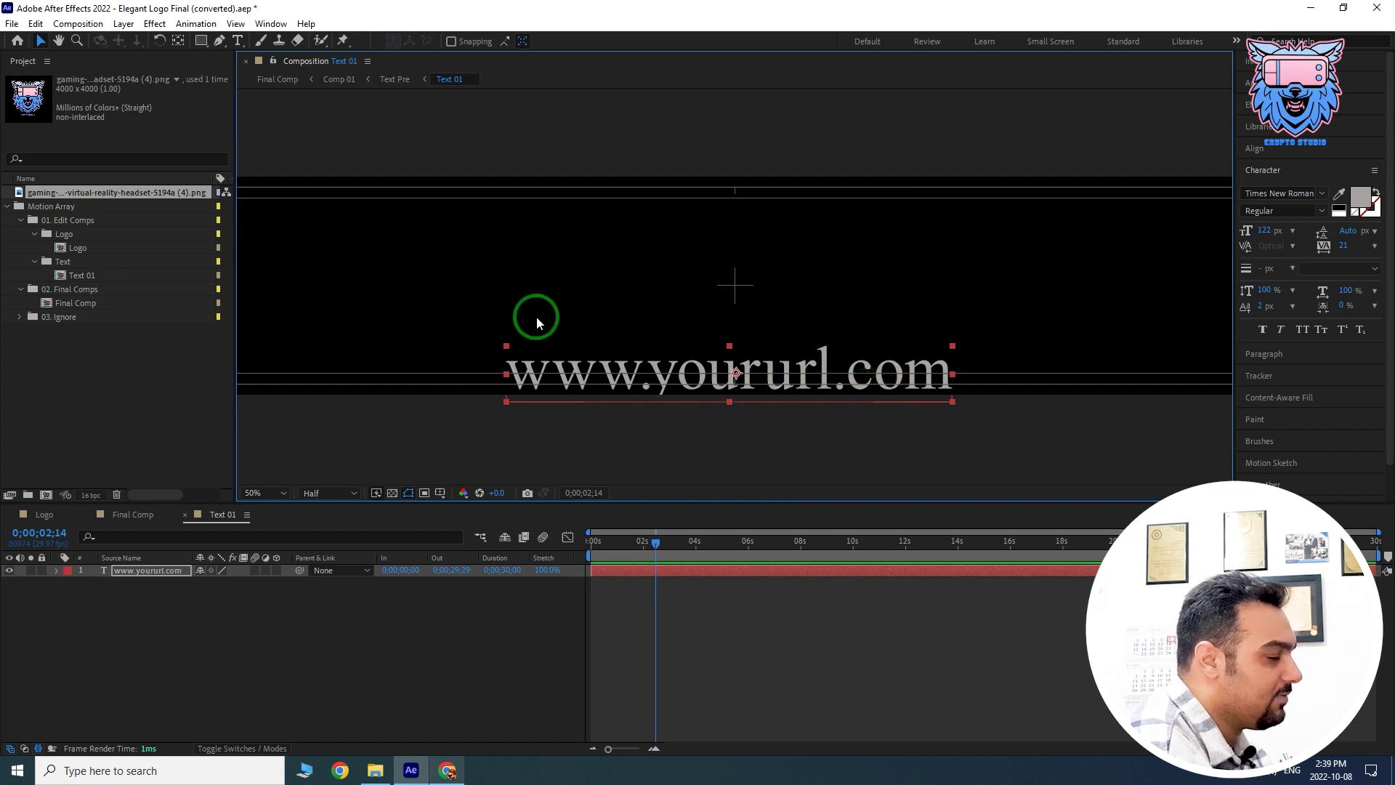
Step: Set Text 01's height to 800 with aspect locked (5120 wide), then view Final Comp
right_click(393, 268)
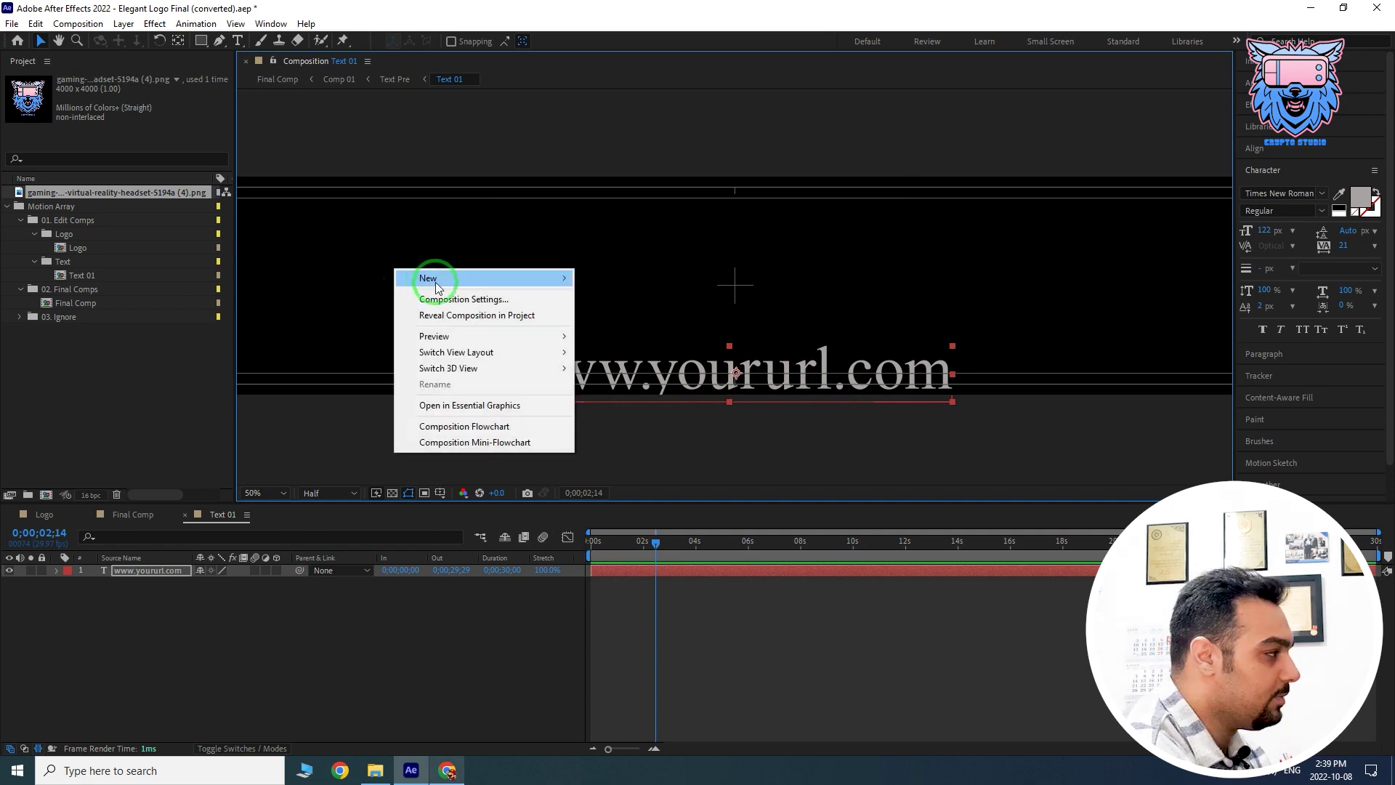
click(445, 303)
click(591, 314)
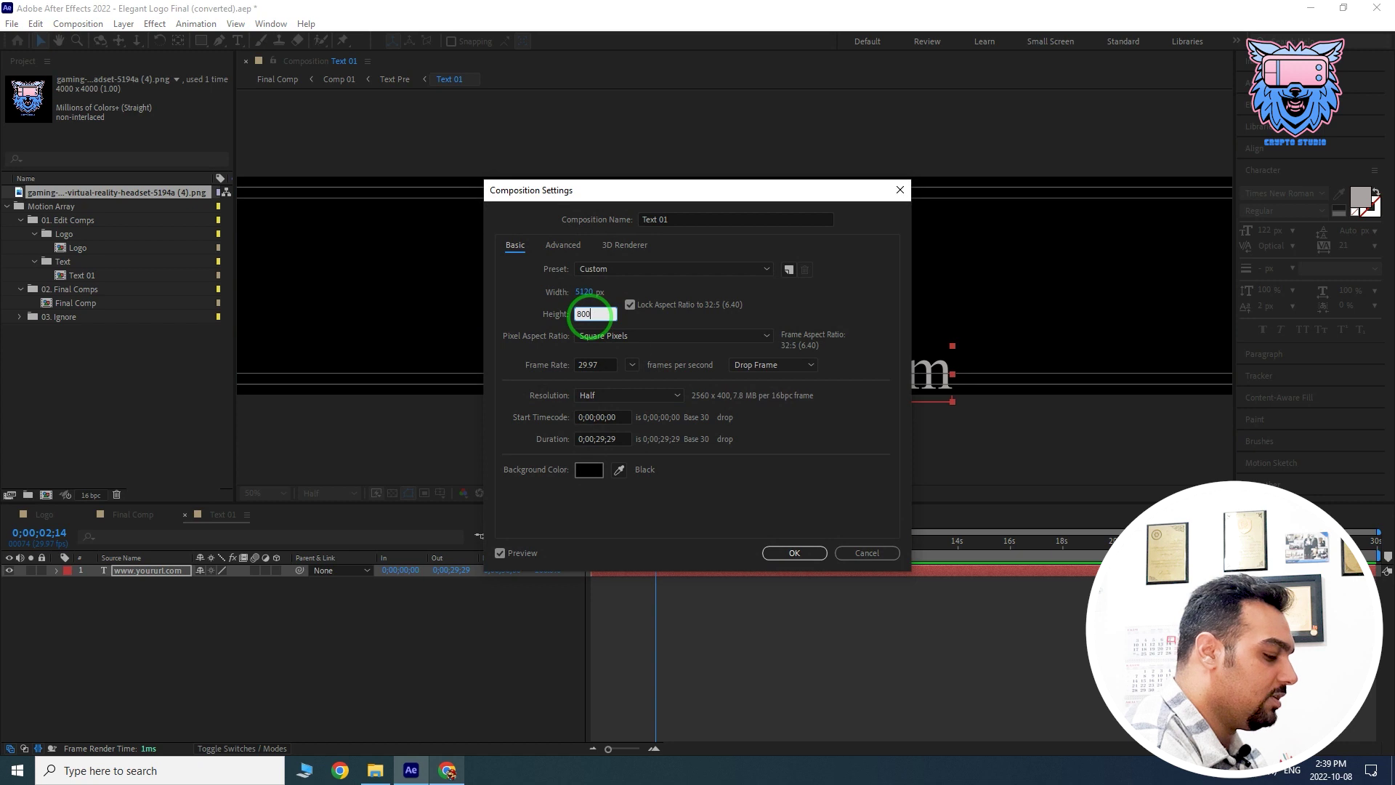
click(792, 552)
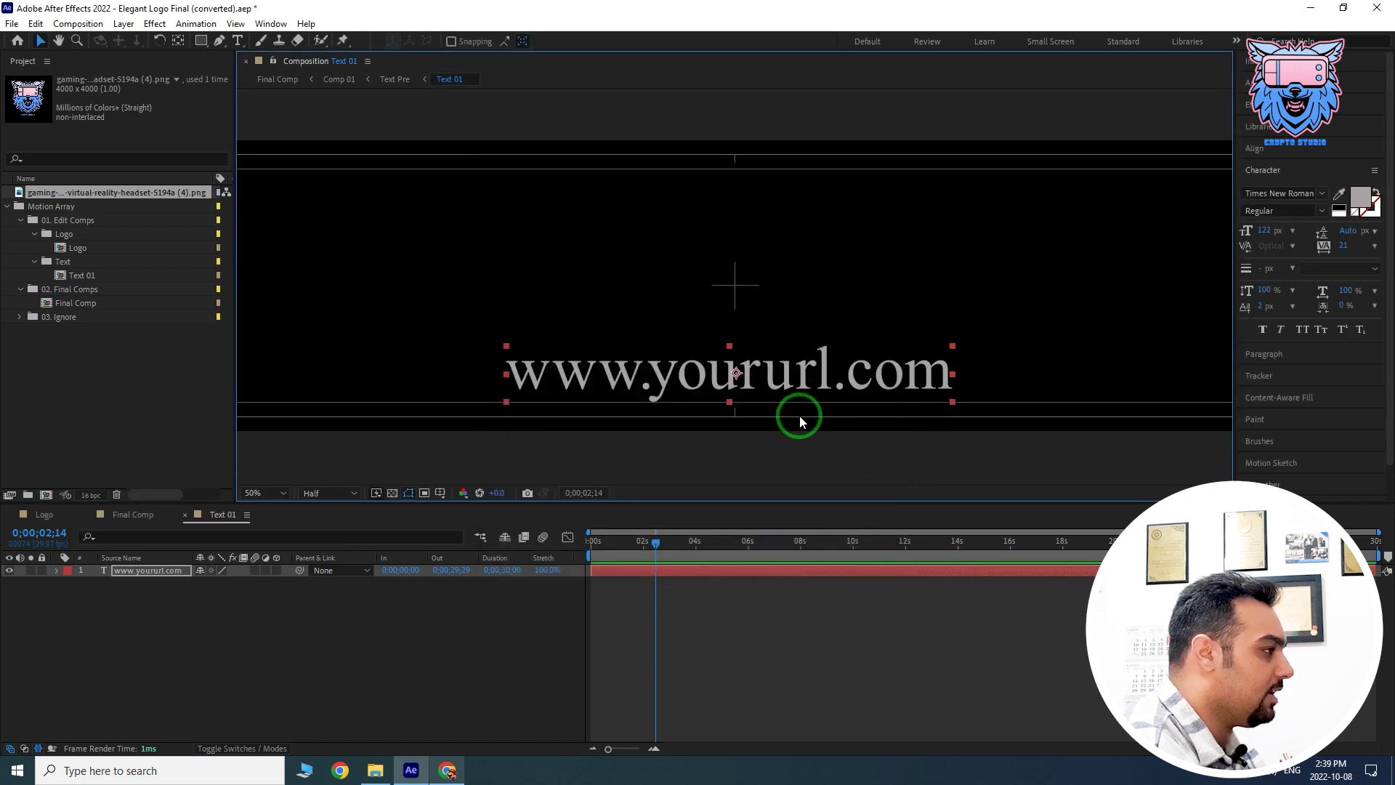
click(133, 513)
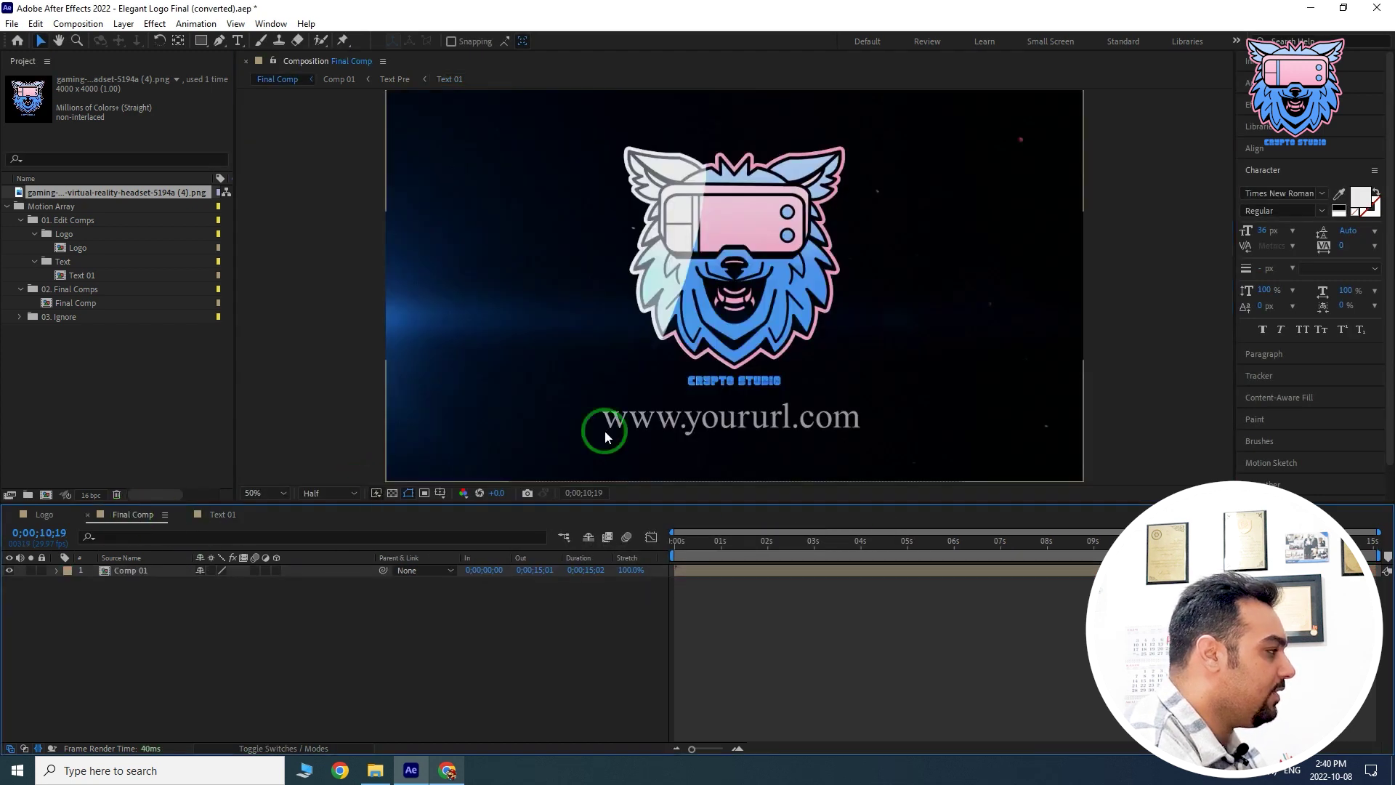
Step: Move the URL text down, up, then lower again, checking each placement in Final Comp
click(222, 515)
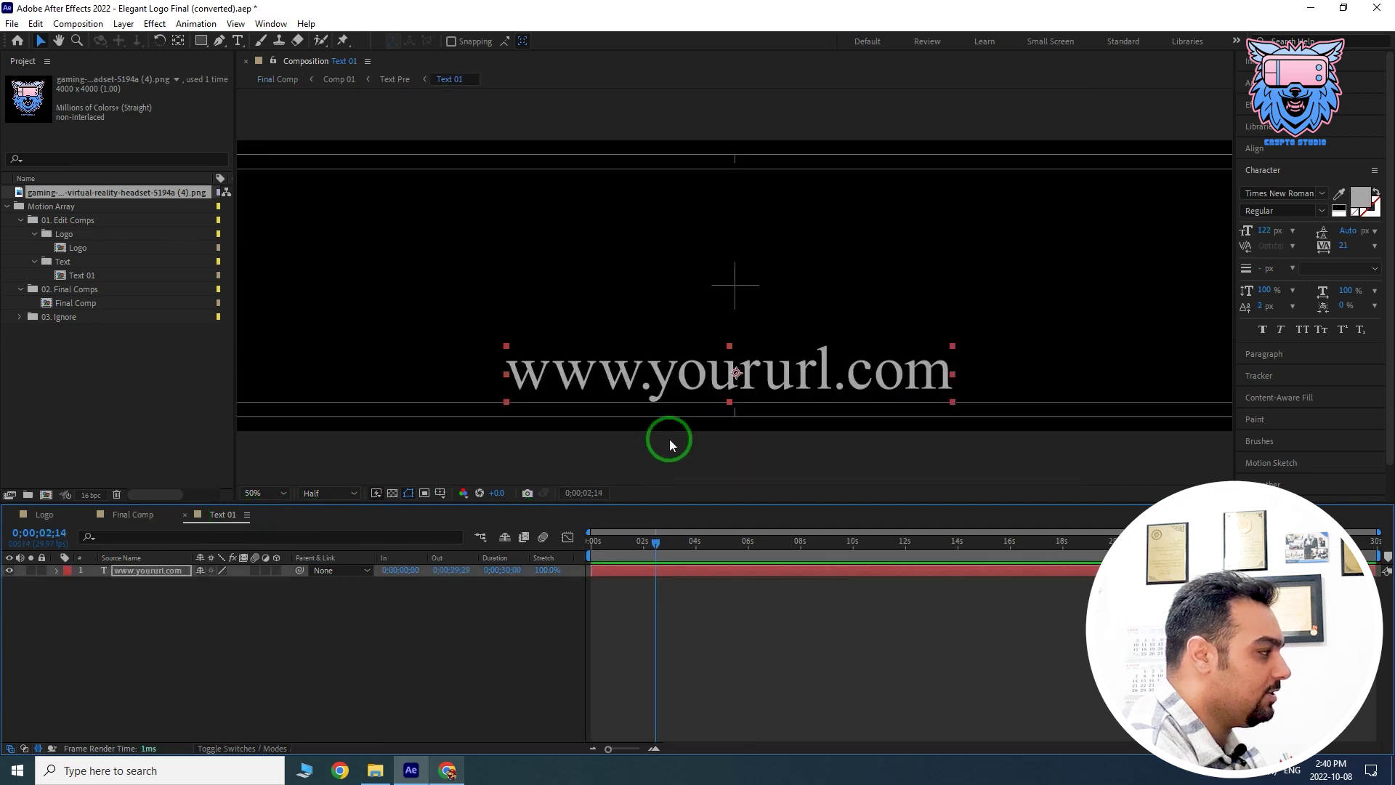
drag(734, 382, 734, 388)
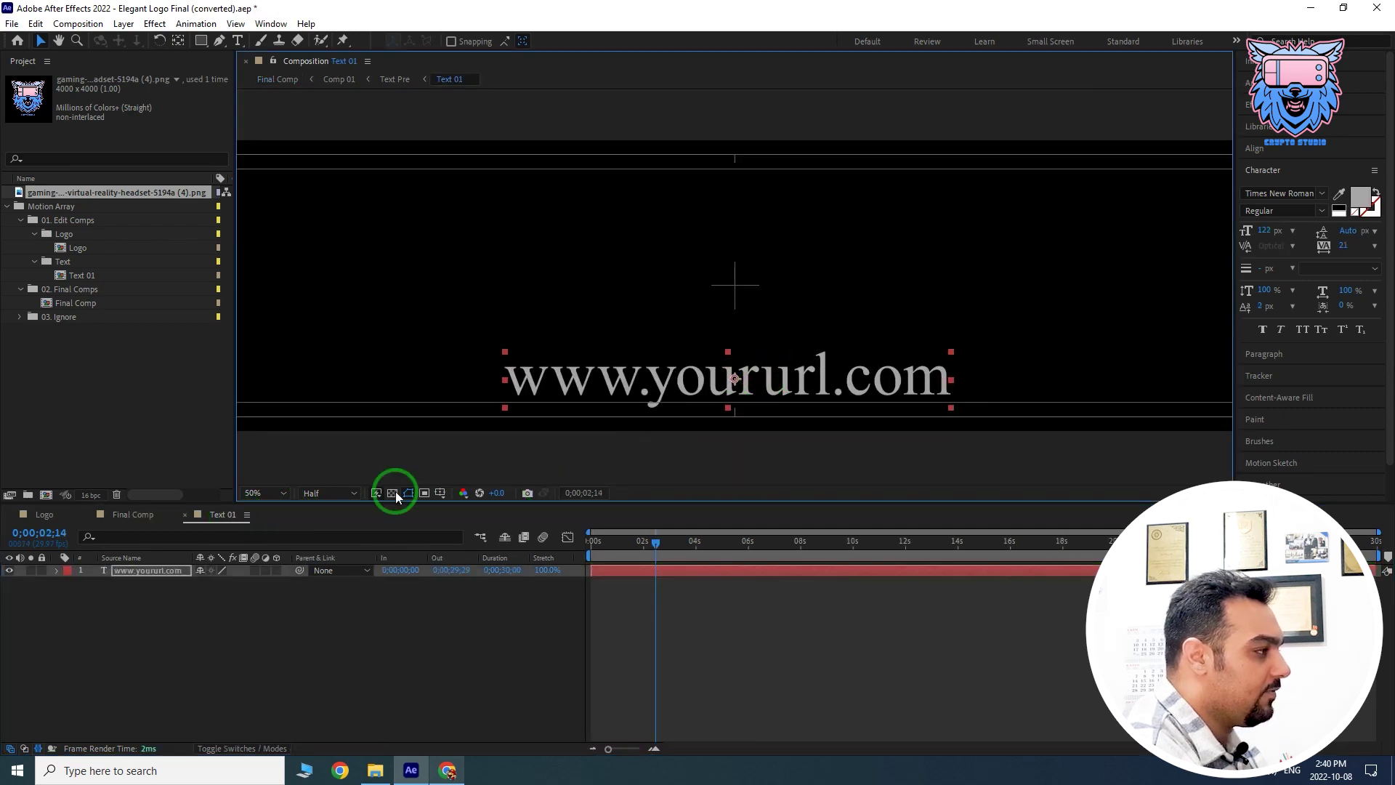
click(133, 514)
click(222, 515)
click(735, 378)
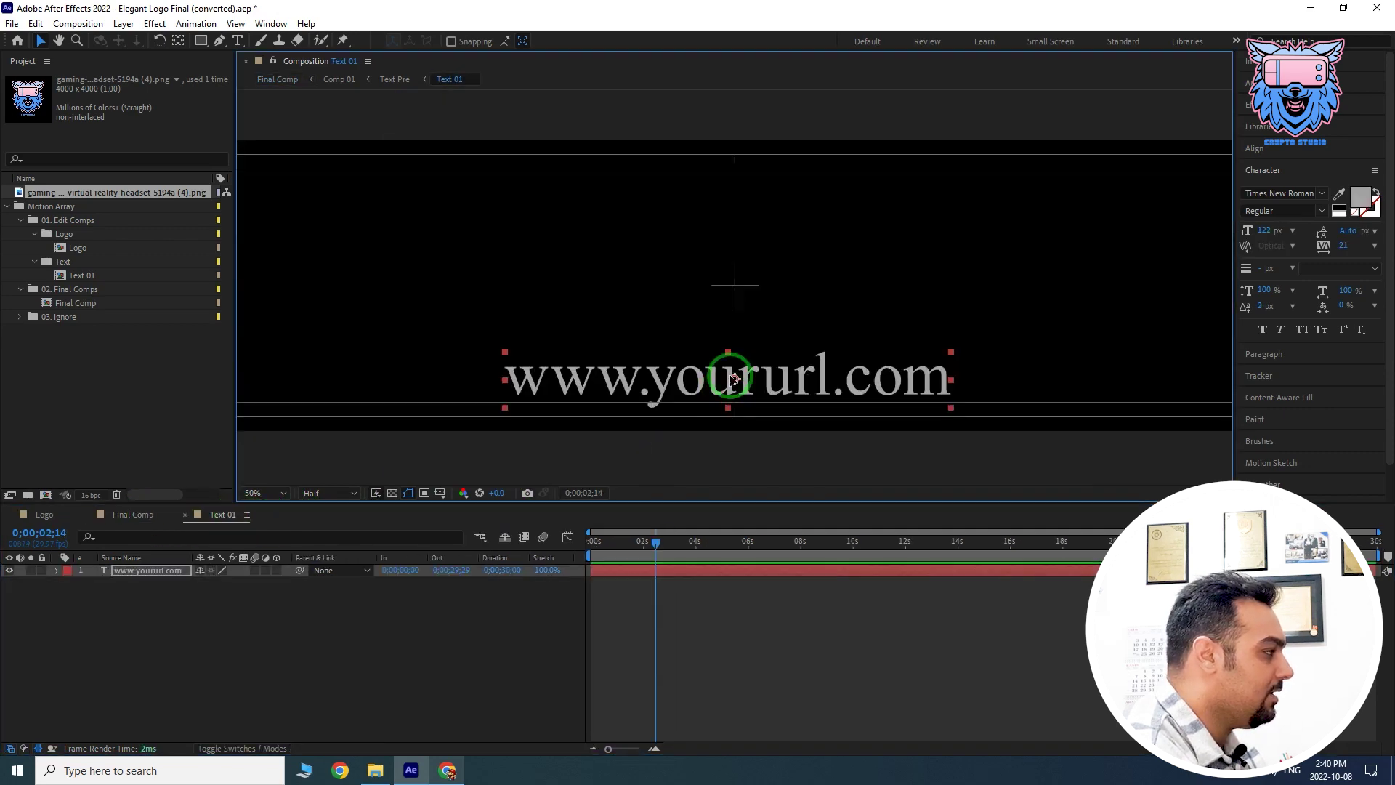
drag(734, 378, 735, 314)
click(134, 513)
click(219, 517)
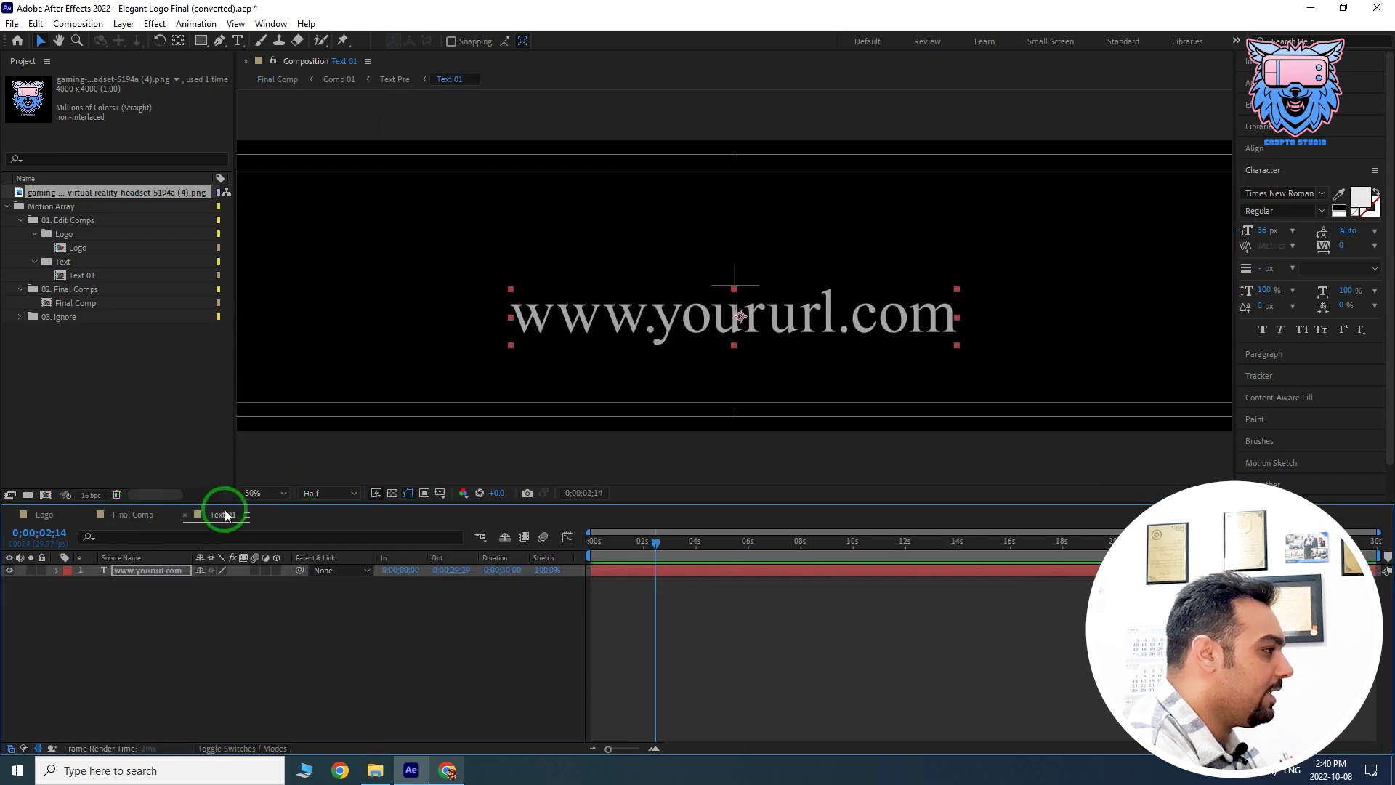
drag(648, 333, 647, 392)
click(153, 517)
click(219, 514)
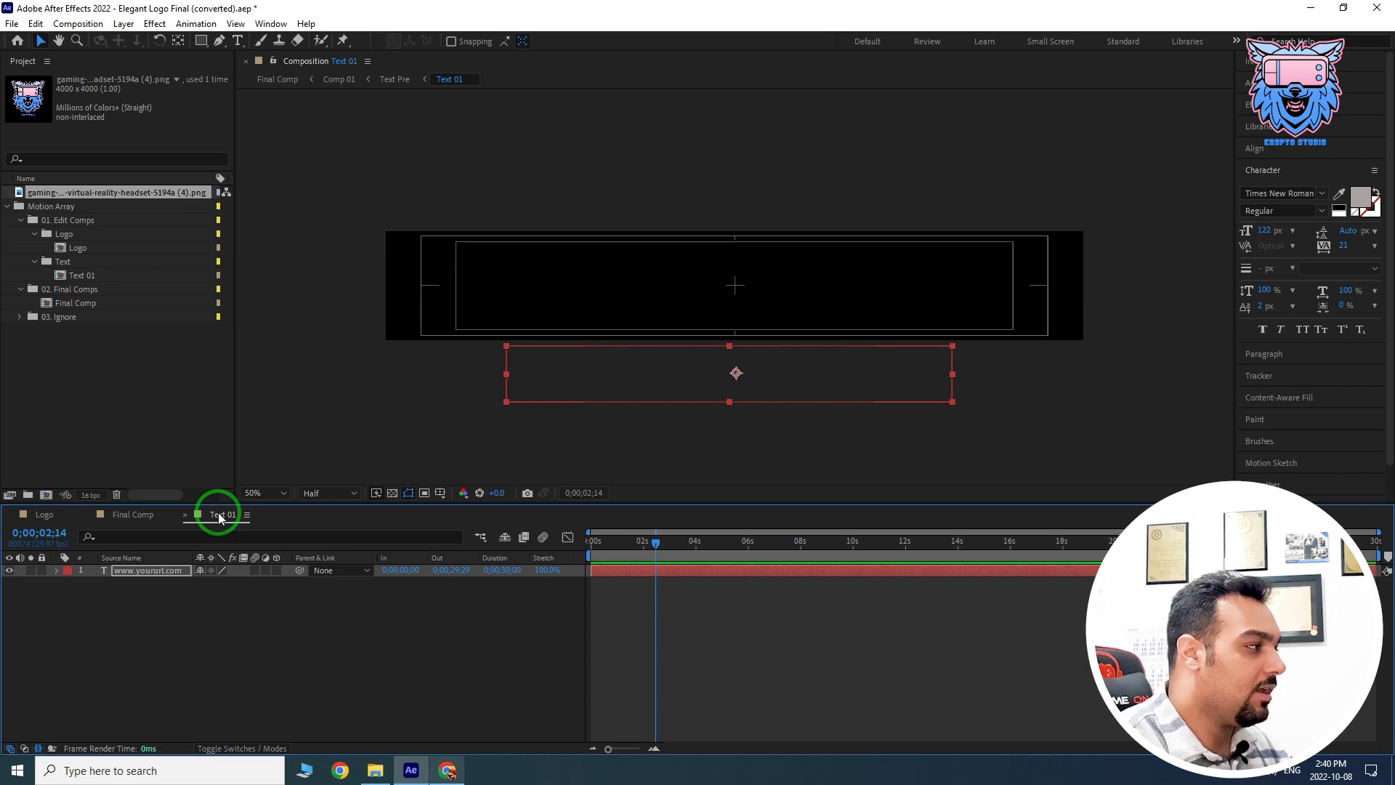
Step: Compare Text 01 and Final Comp, ending on Final Comp with the URL below the logo
click(132, 513)
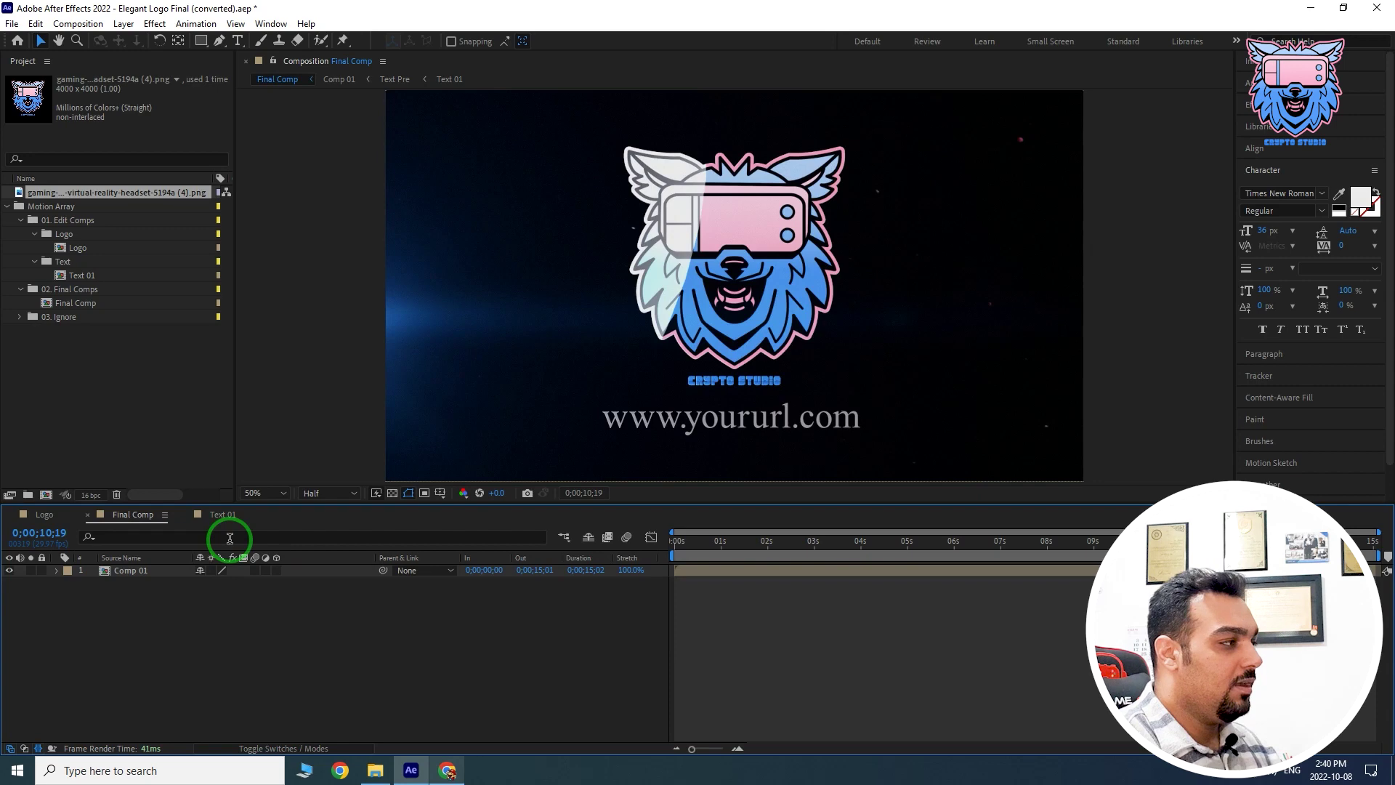
click(224, 515)
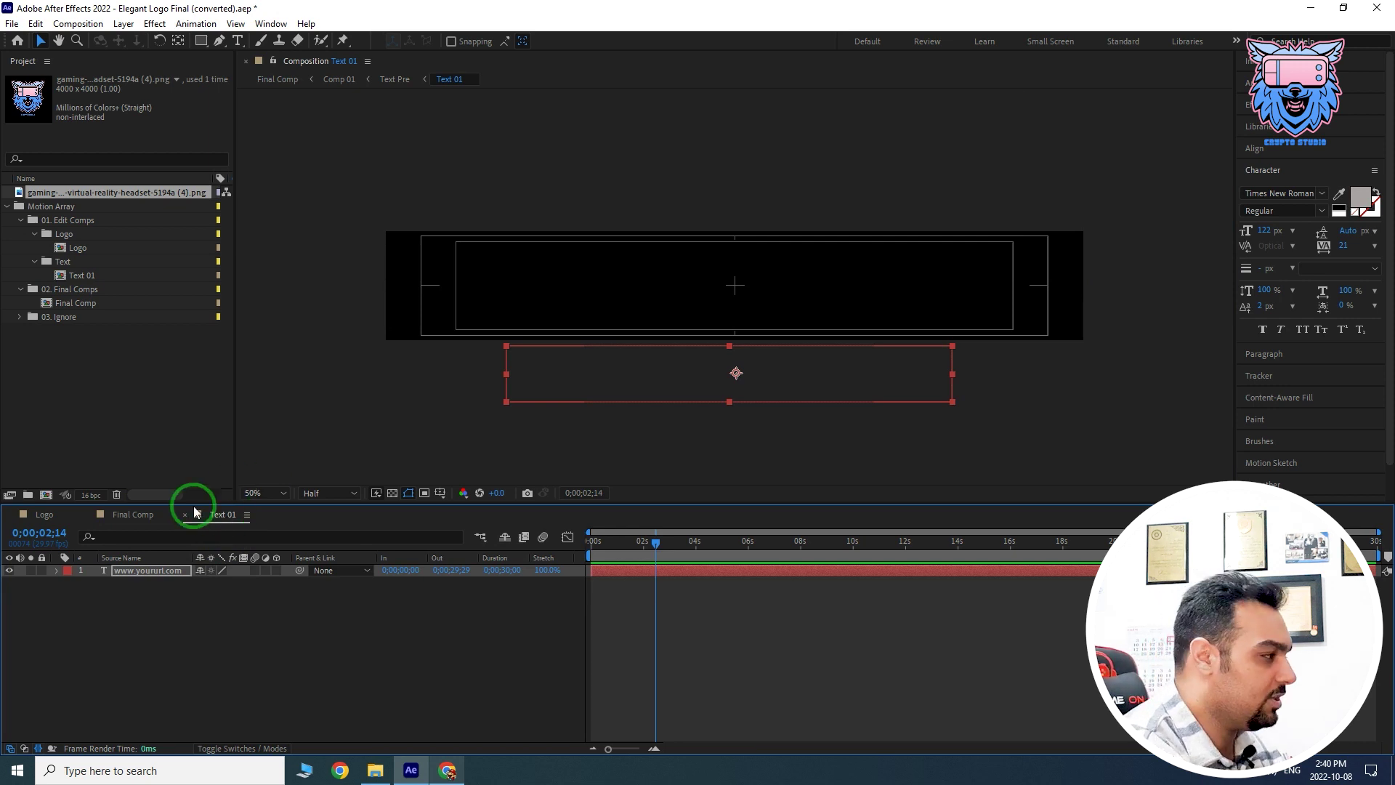
click(139, 521)
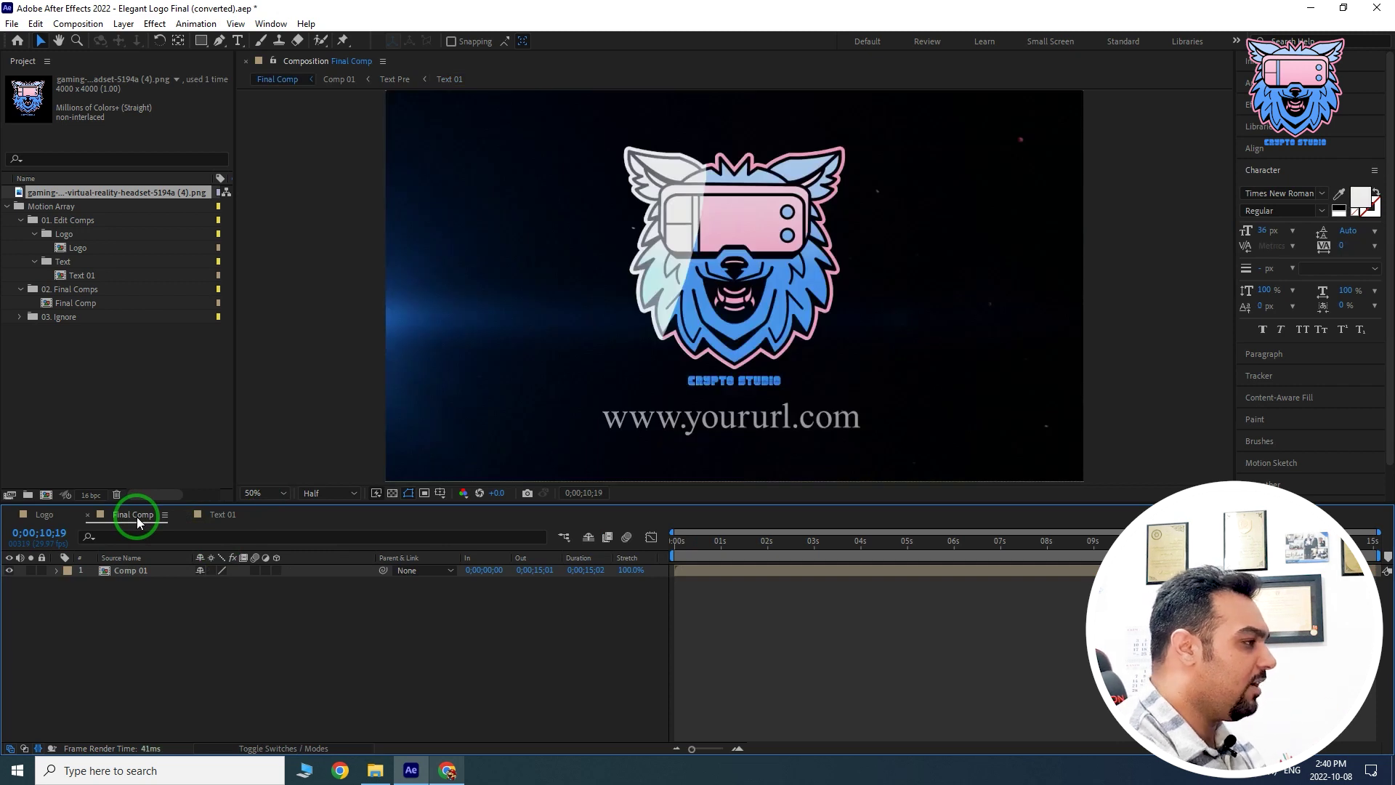
click(212, 516)
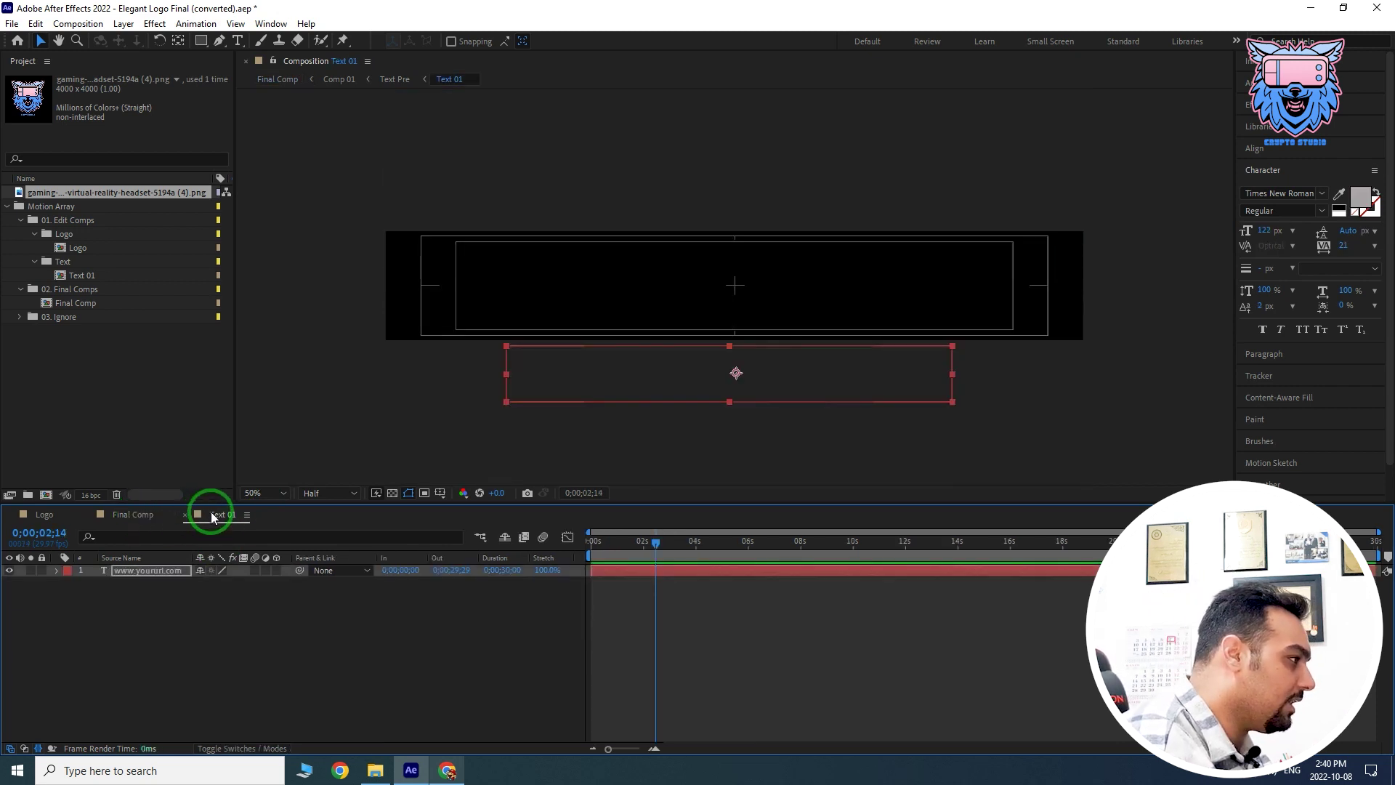
click(126, 515)
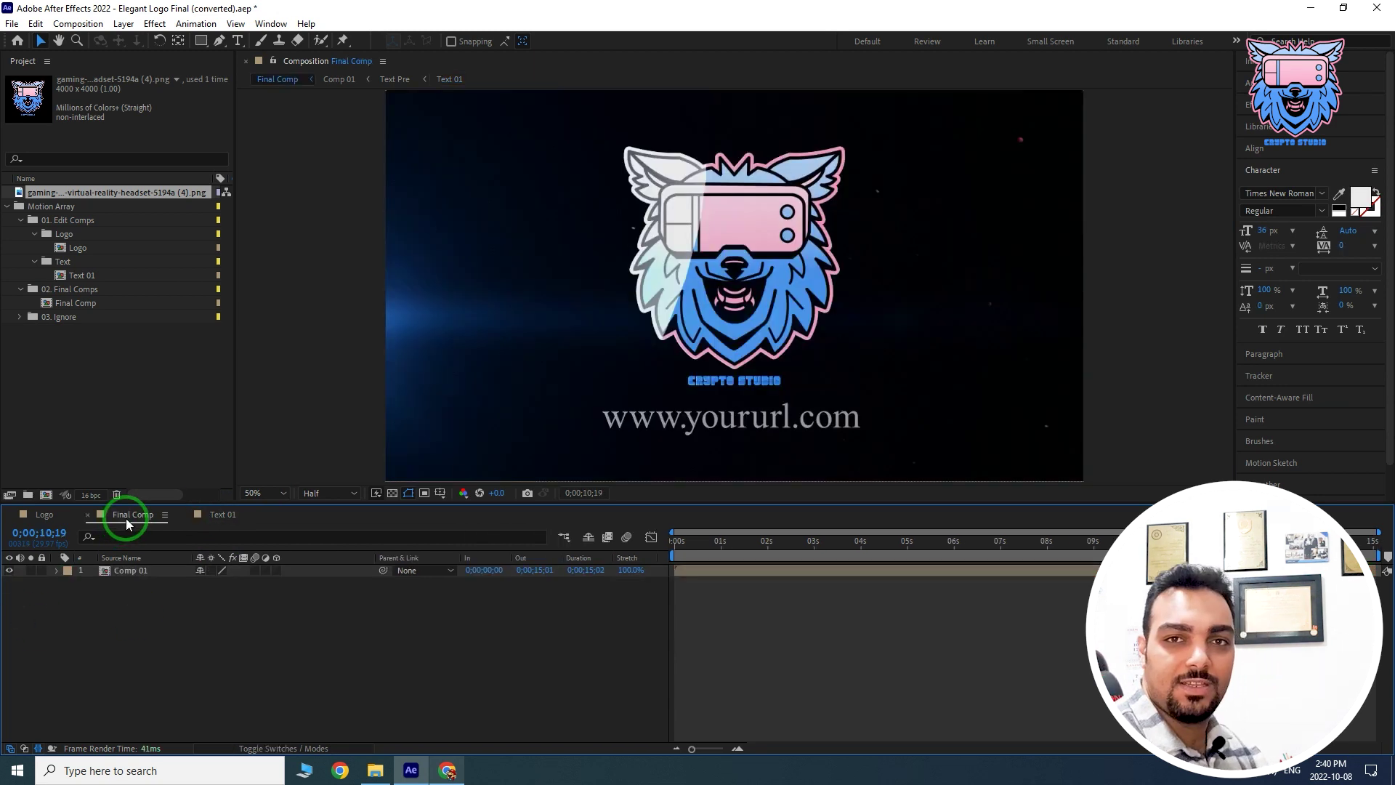